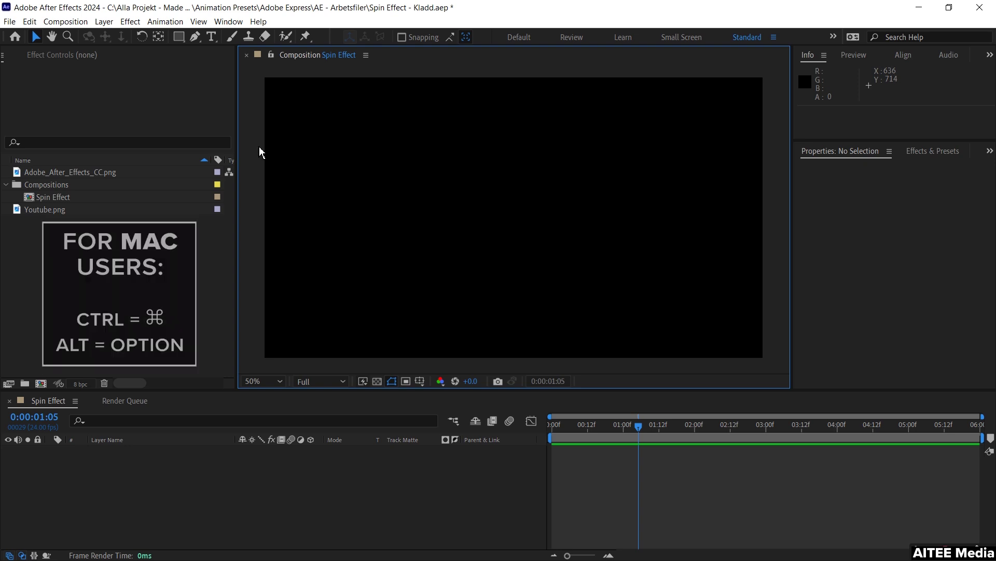
Draw a curved Pen path from the lower-left corner to just past the top-right corner.
{"action": "left_click", "coordinate": [196, 42]}
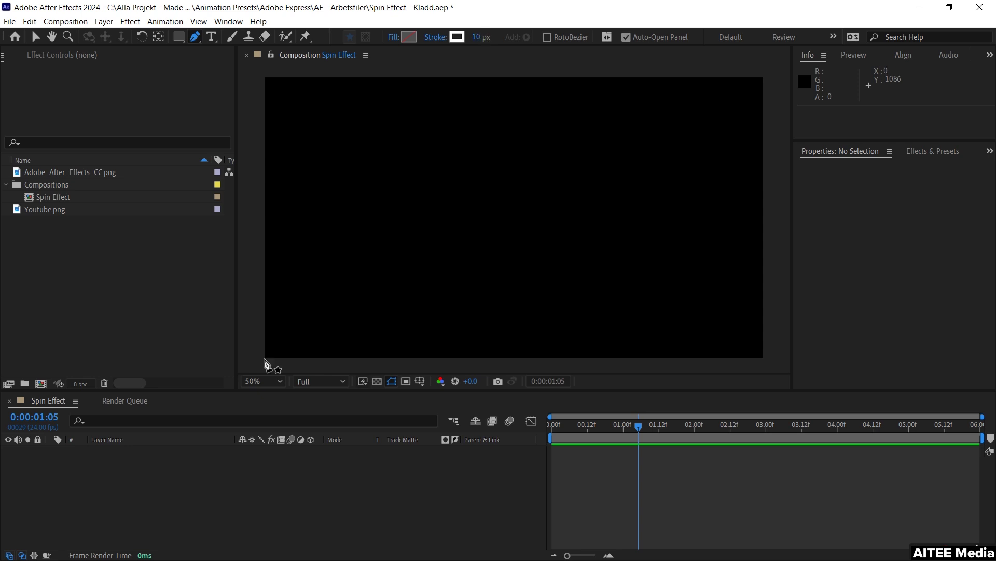
{"action": "left_click", "coordinate": [265, 360]}
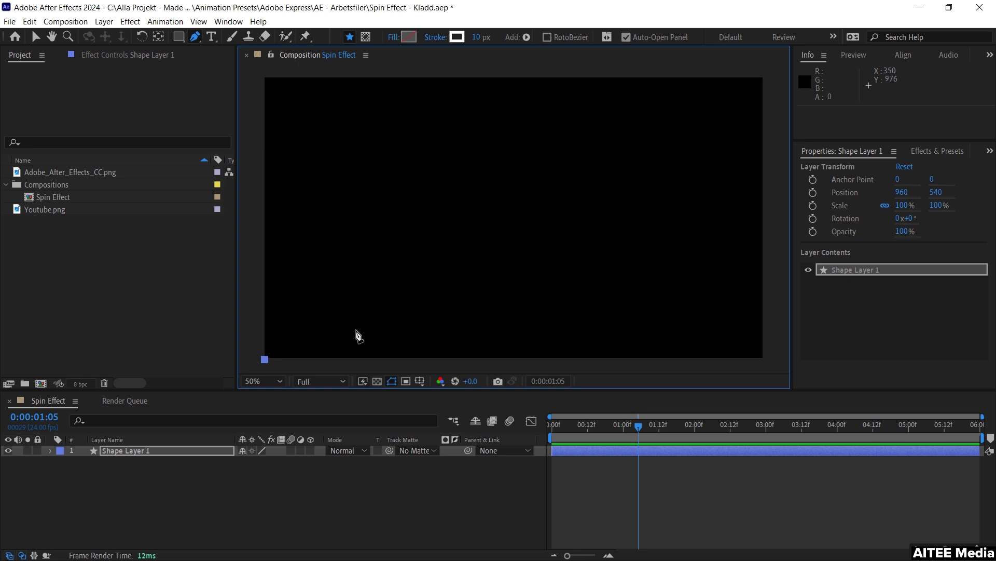
{"action": "left_click", "coordinate": [356, 330]}
{"action": "left_click_drag", "start_coordinate": [365, 328], "coordinate": [376, 311]}
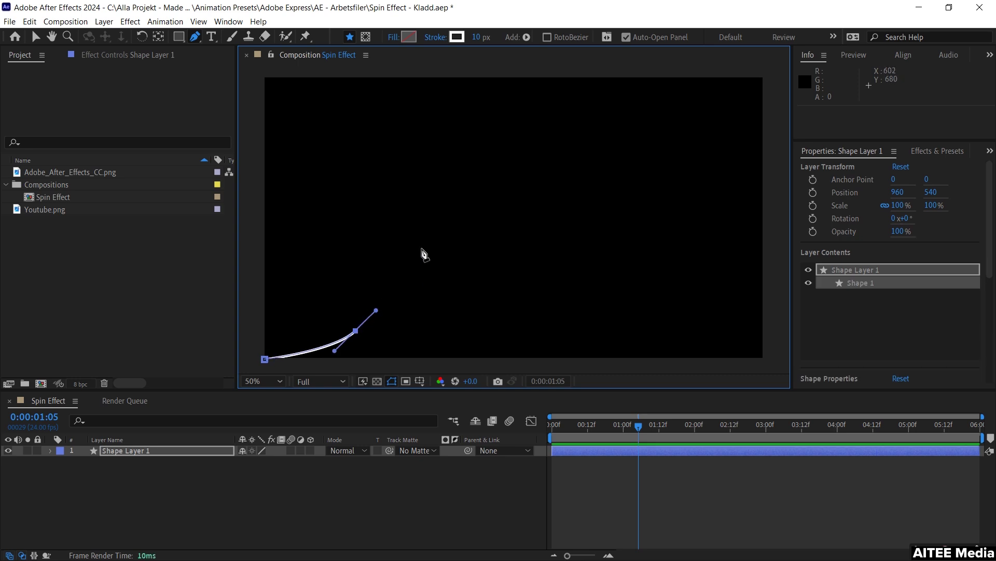
{"action": "left_click_drag", "start_coordinate": [441, 242], "coordinate": [493, 218]}
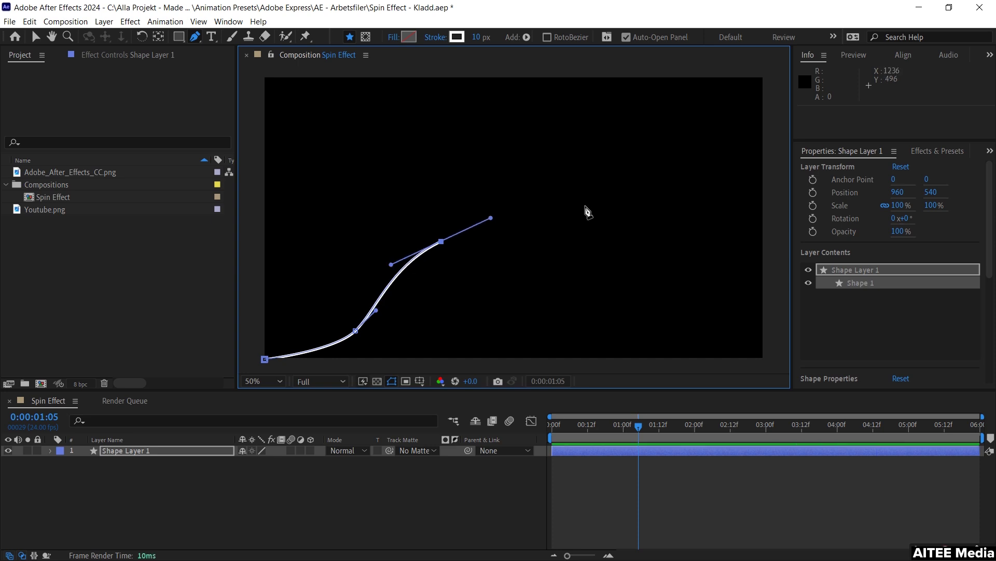
{"action": "left_click_drag", "start_coordinate": [581, 198], "coordinate": [595, 185]}
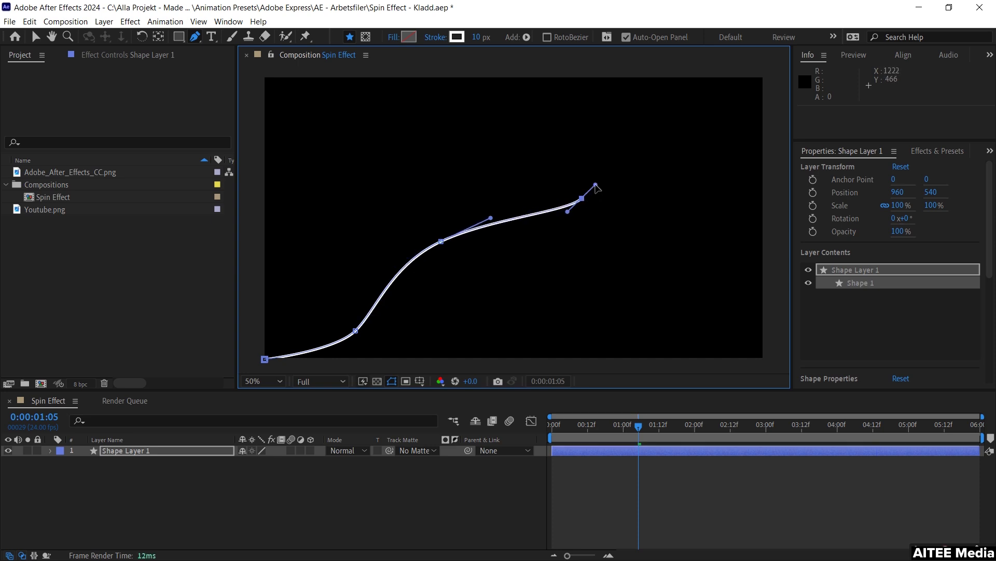
{"action": "left_click_drag", "start_coordinate": [675, 116], "coordinate": [706, 101]}
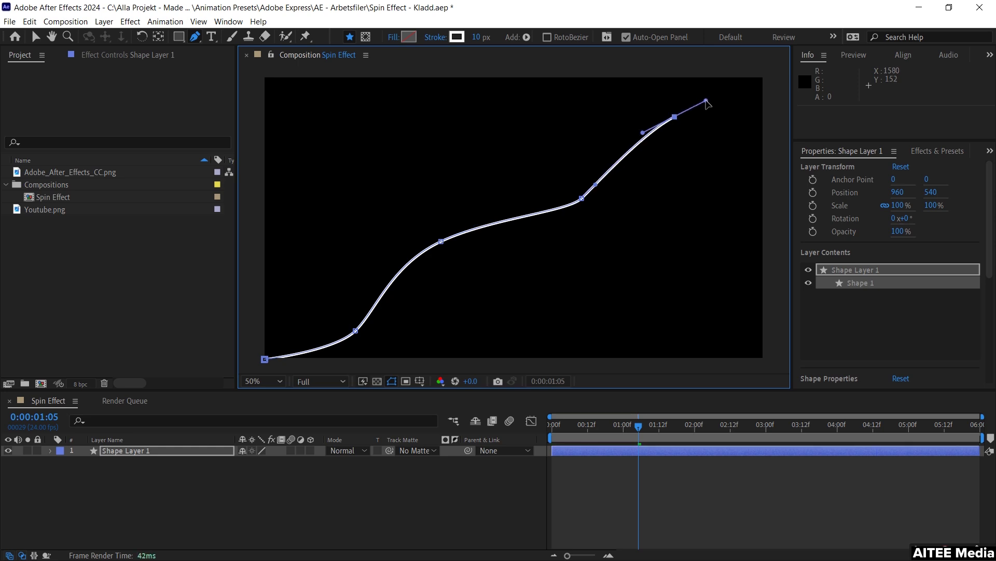
{"action": "left_click_drag", "start_coordinate": [780, 76], "coordinate": [778, 66]}
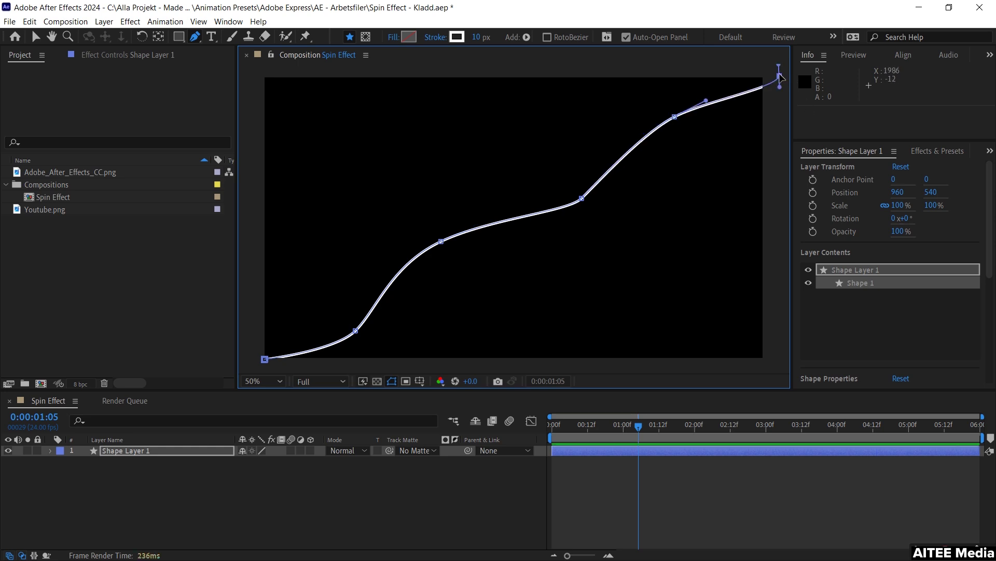
{"action": "left_click_drag", "start_coordinate": [780, 76], "coordinate": [781, 66]}
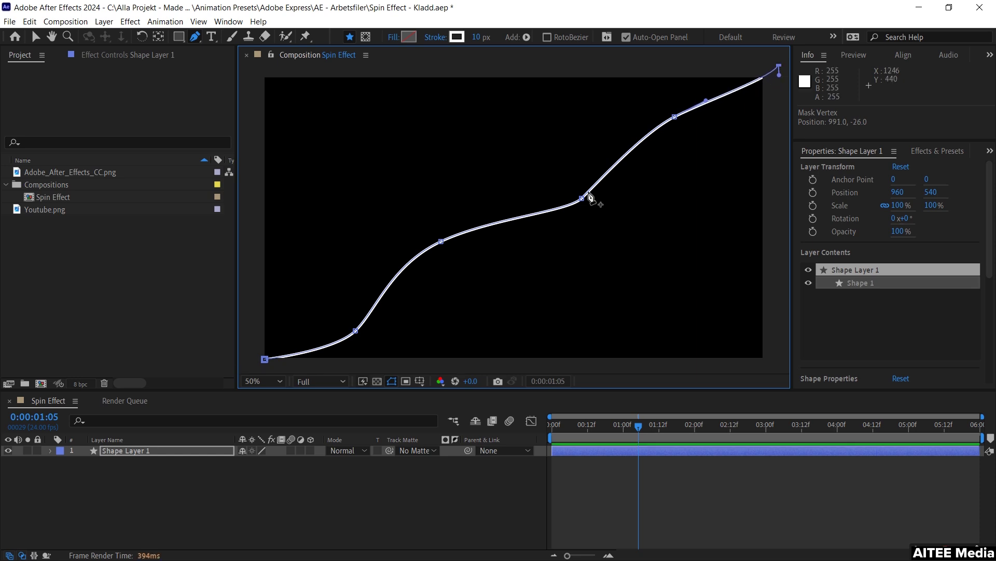
Smooth the middle, upper-right and lower-left bends into a clean S-curve, then deselect the line.
{"action": "left_click", "coordinate": [581, 201]}
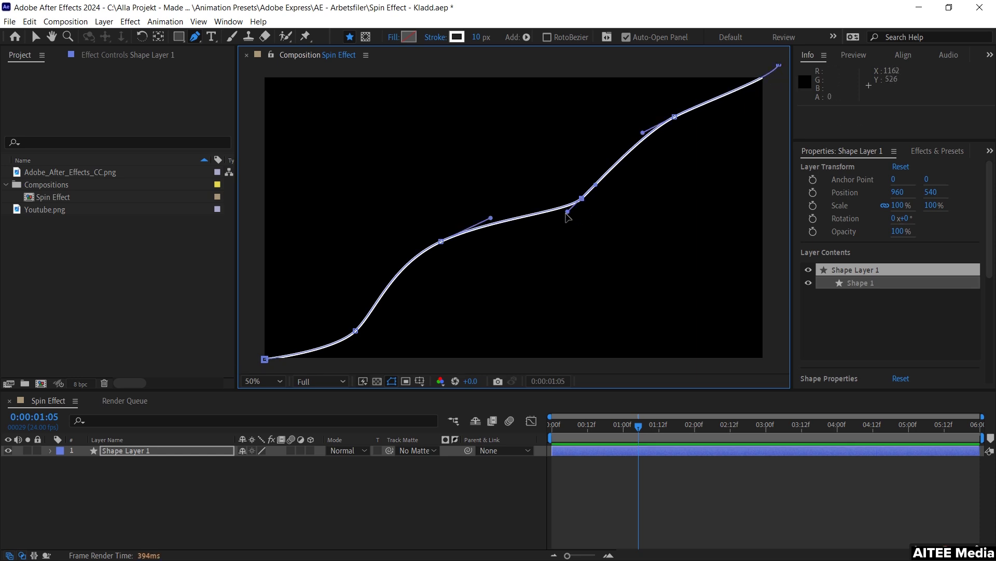
{"action": "left_click_drag", "start_coordinate": [566, 213], "coordinate": [542, 229]}
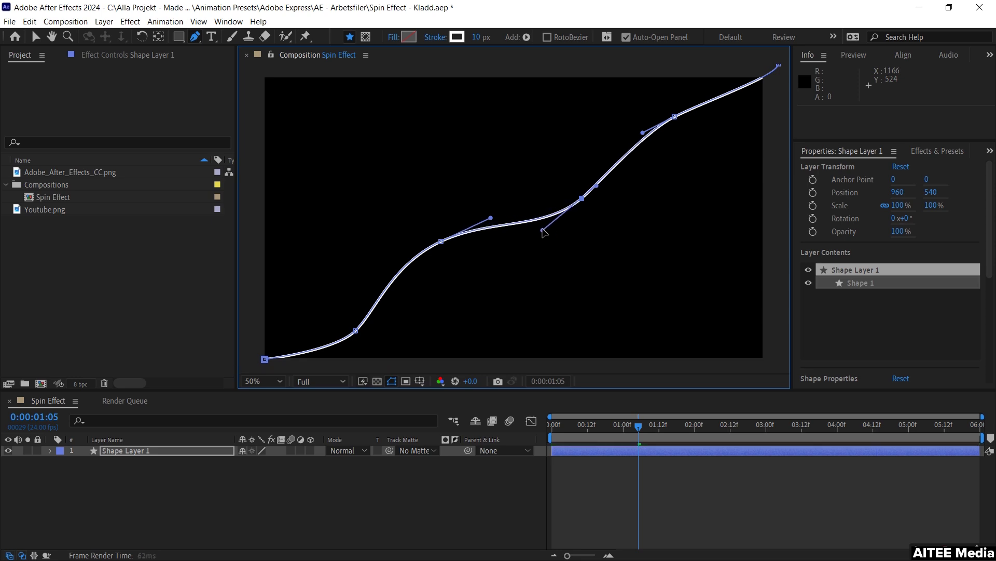
{"action": "left_click_drag", "start_coordinate": [597, 186], "coordinate": [631, 172]}
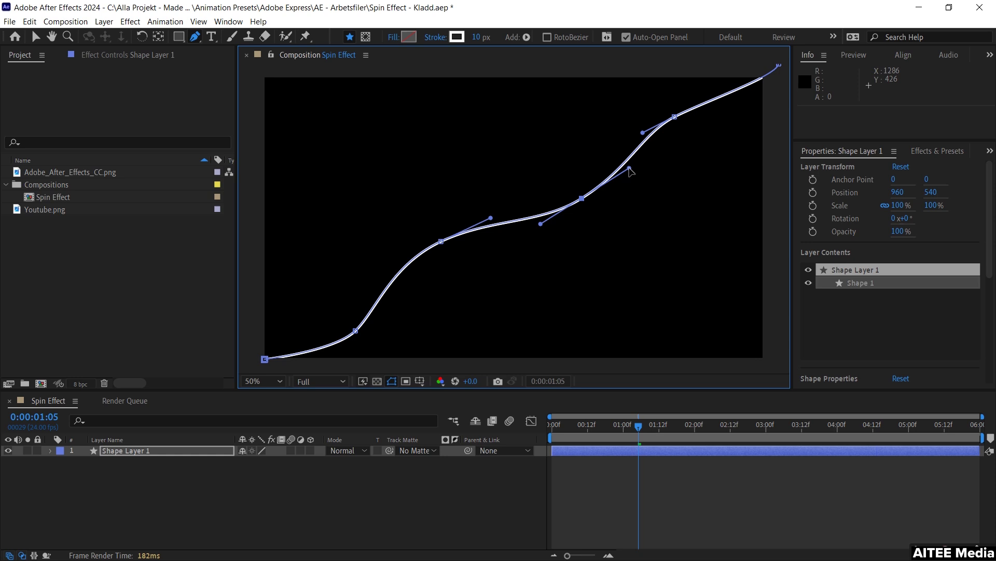
{"action": "left_click_drag", "start_coordinate": [643, 133], "coordinate": [630, 147]}
{"action": "key", "text": "v"}
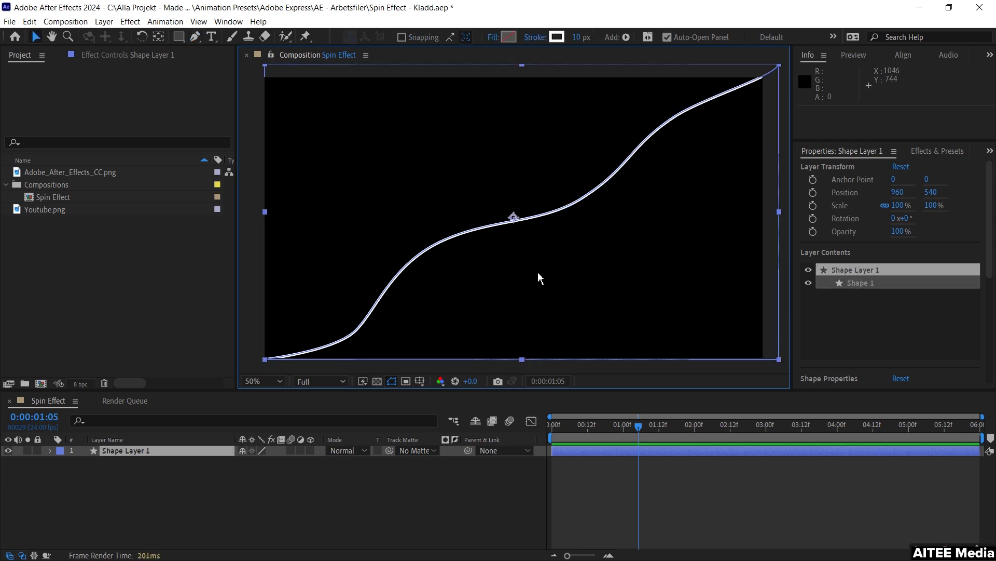
{"action": "key", "text": "g"}
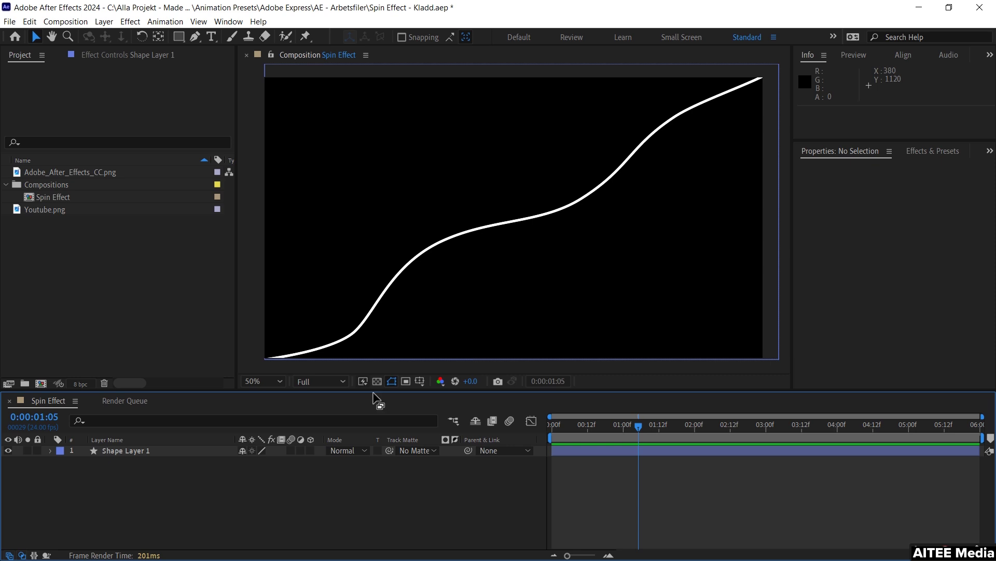
{"action": "left_click", "coordinate": [355, 331]}
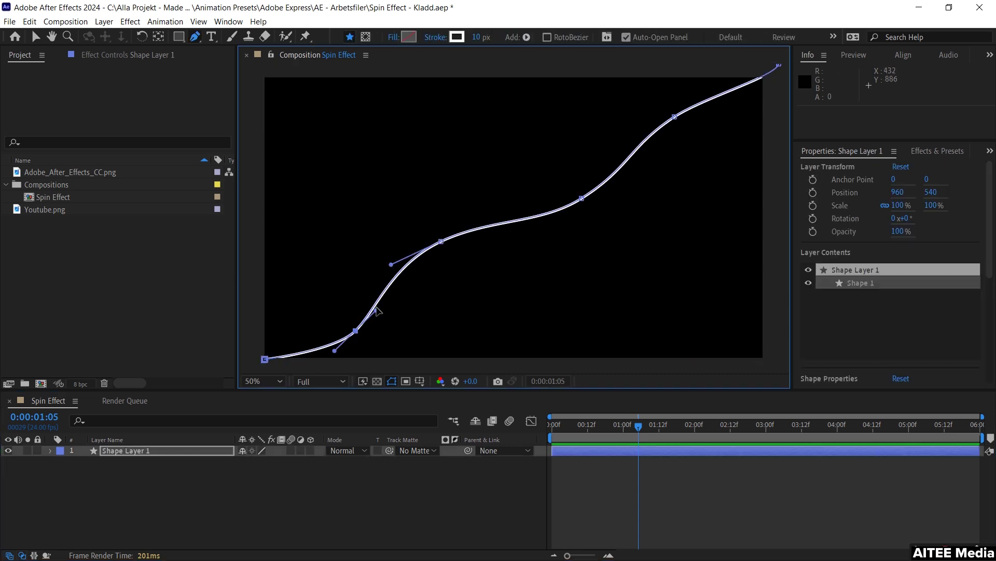
{"action": "left_click_drag", "start_coordinate": [377, 310], "coordinate": [333, 359]}
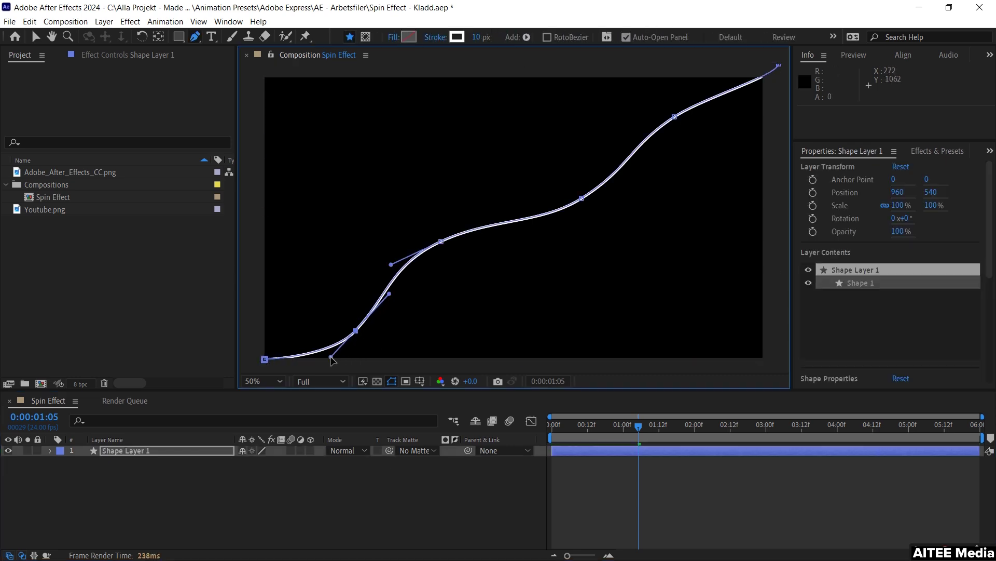
{"action": "left_click", "coordinate": [378, 503]}
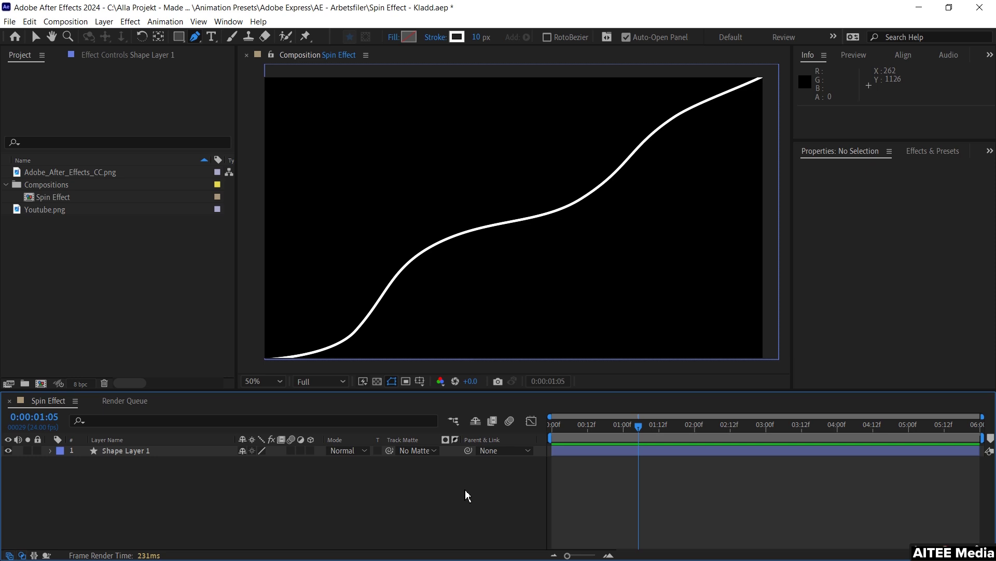
Add Youtube.png to the composition, scaled to 18.1% over the curve's lower section.
{"action": "left_click", "coordinate": [39, 212]}
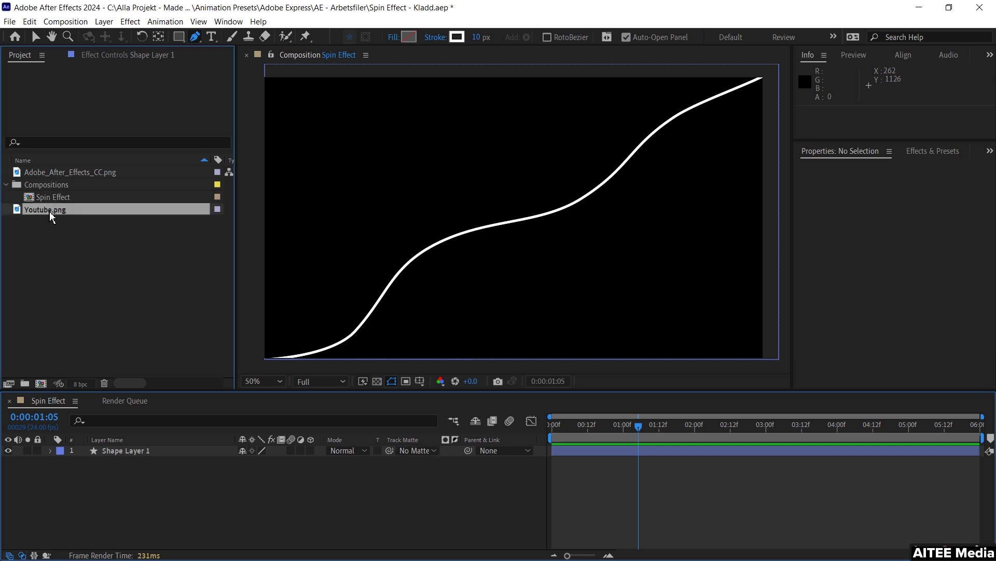
{"action": "left_click_drag", "start_coordinate": [42, 213], "coordinate": [372, 315]}
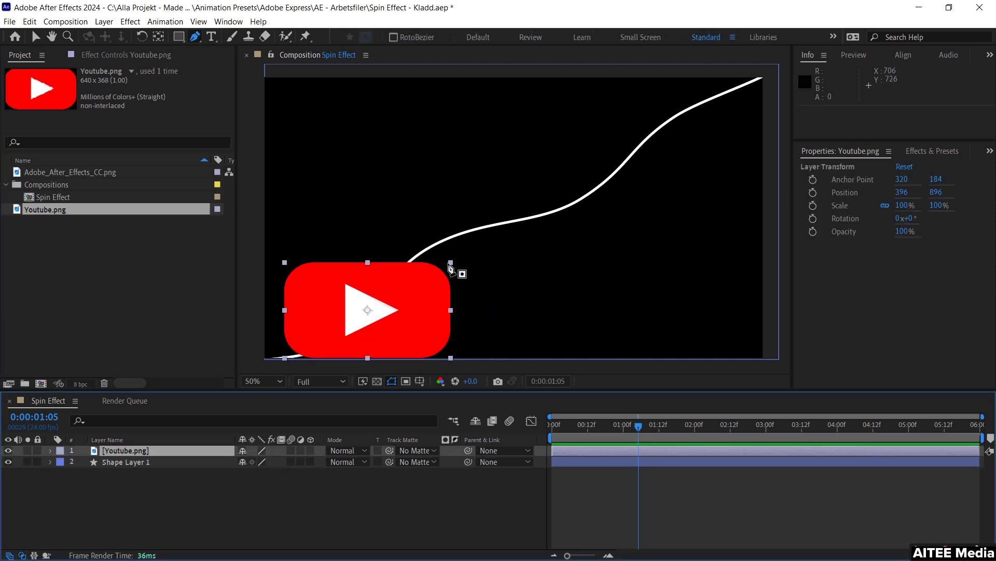
{"action": "key", "text": "v"}
{"action": "left_click_drag", "start_coordinate": [451, 264], "coordinate": [384, 319]}
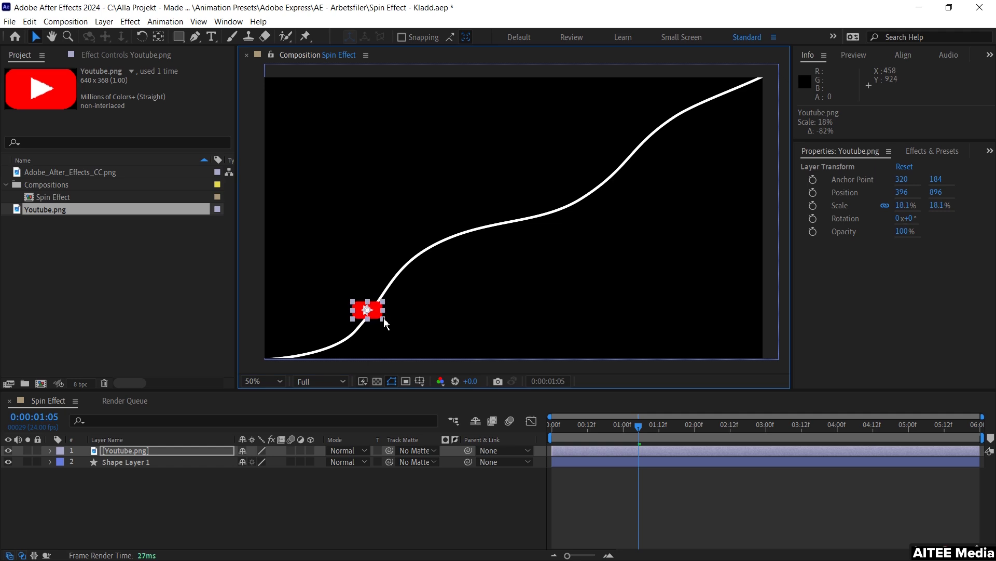
{"action": "key", "text": "Home"}
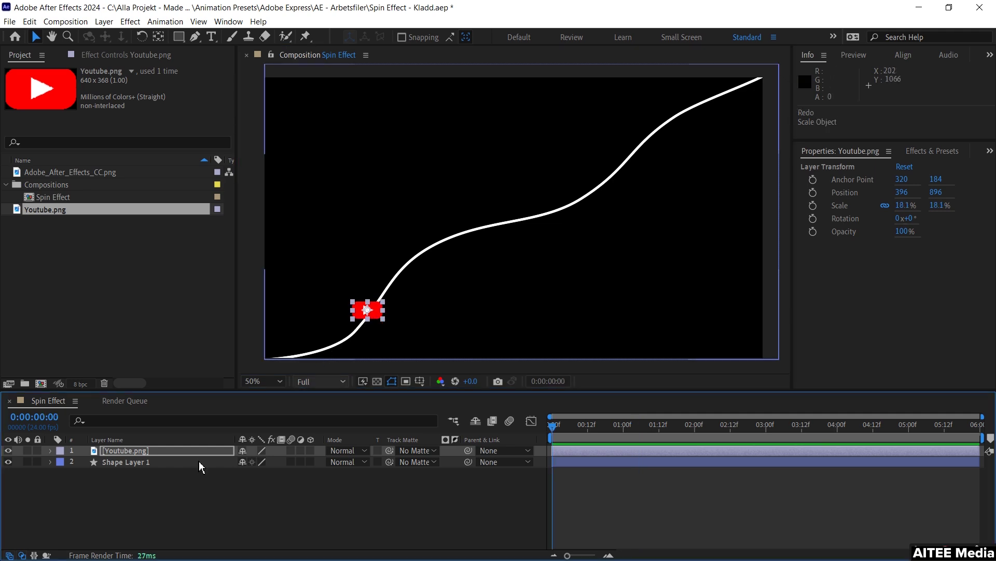
Rename Shape Layer 1 to 'Line'.
{"action": "left_click", "coordinate": [133, 465]}
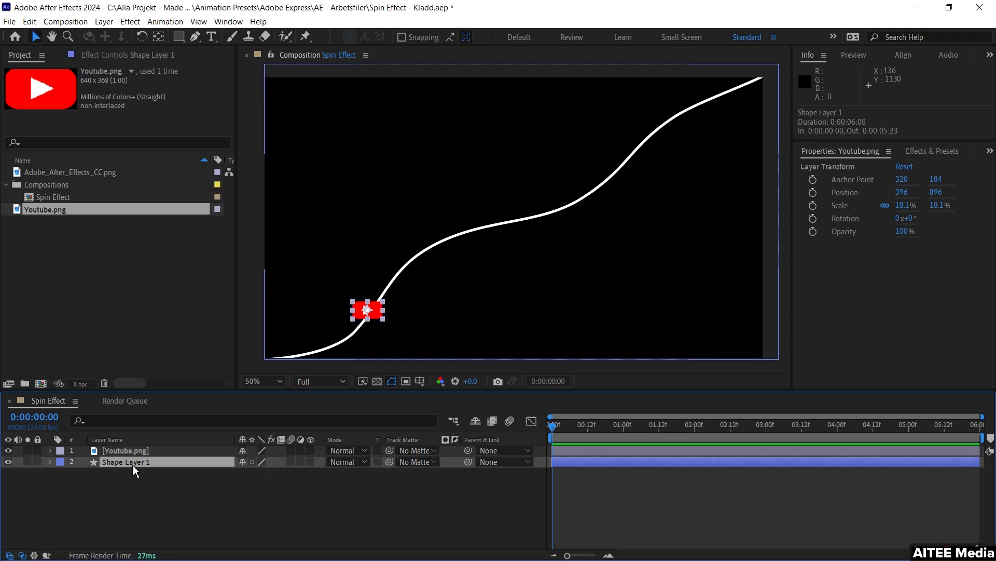
{"action": "key", "text": "Return"}
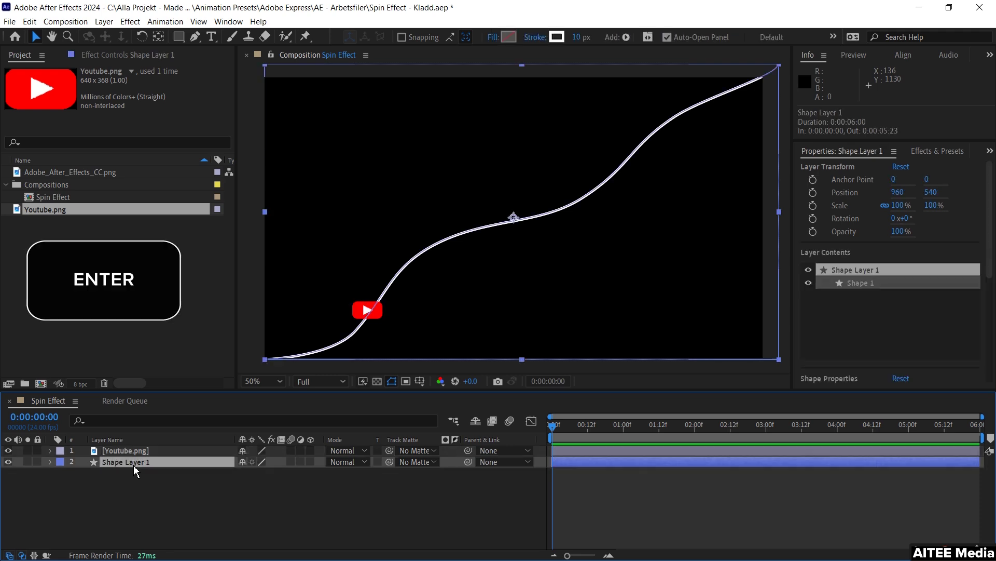
{"action": "type", "text": "Line"}
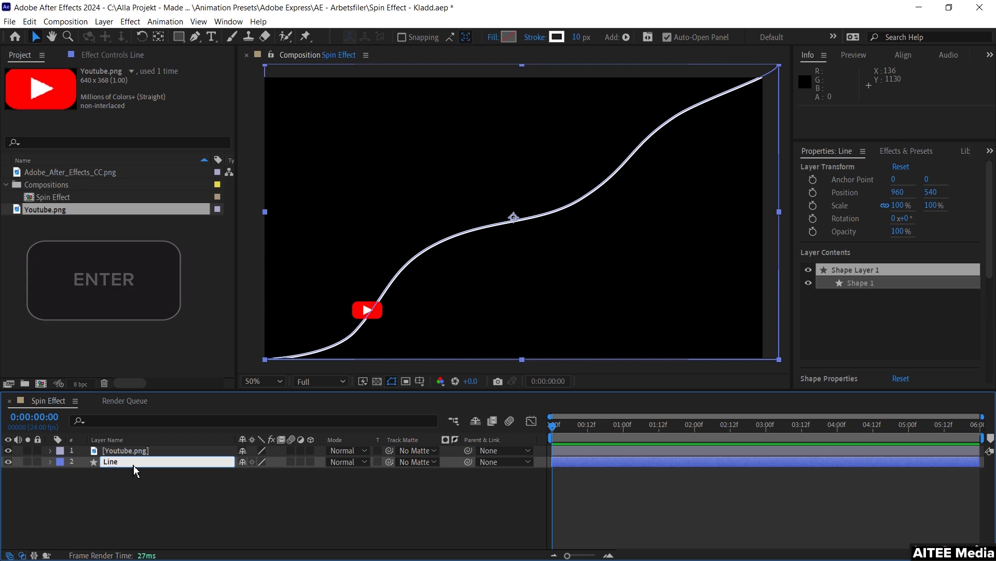
{"action": "key", "text": "Return"}
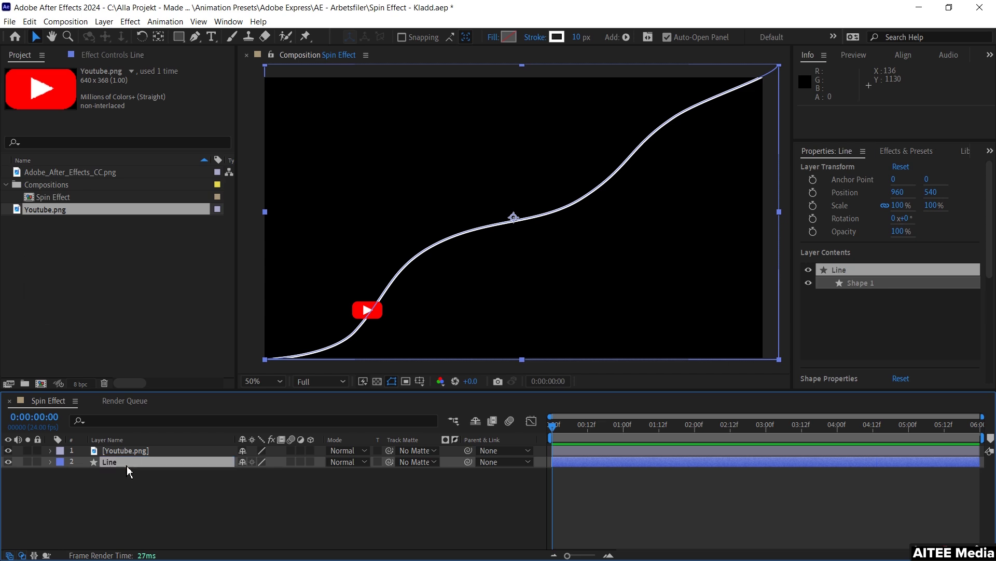
Copy the Line layer's Path property from Contents > Shape 1 > Path 1.
{"action": "left_click", "coordinate": [50, 462]}
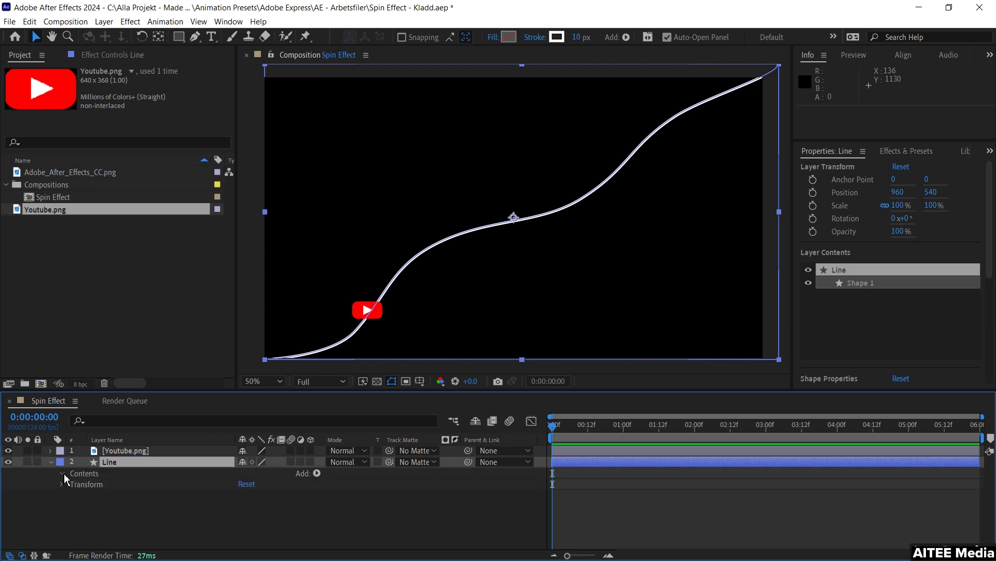
{"action": "left_click", "coordinate": [63, 473]}
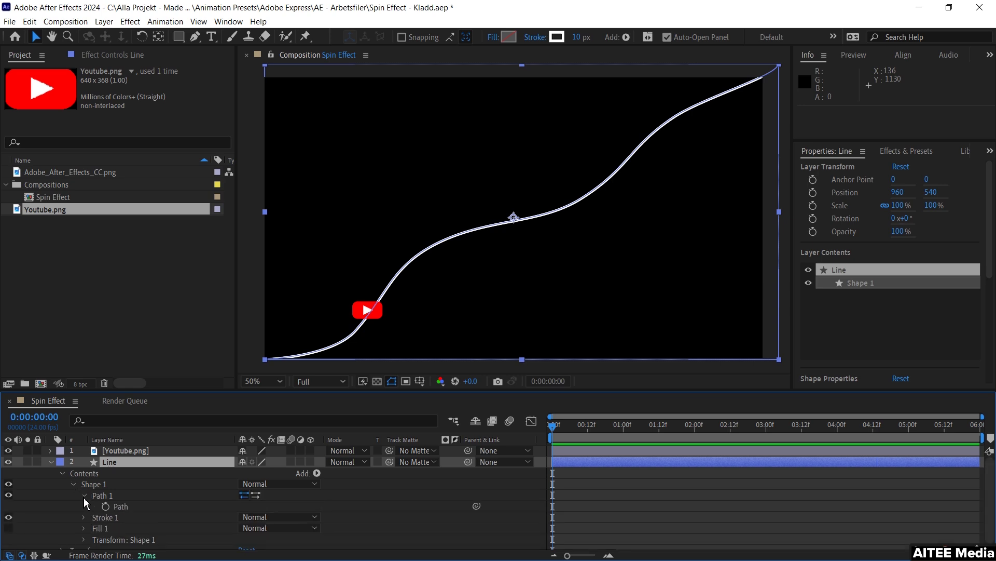
{"action": "left_click", "coordinate": [124, 509]}
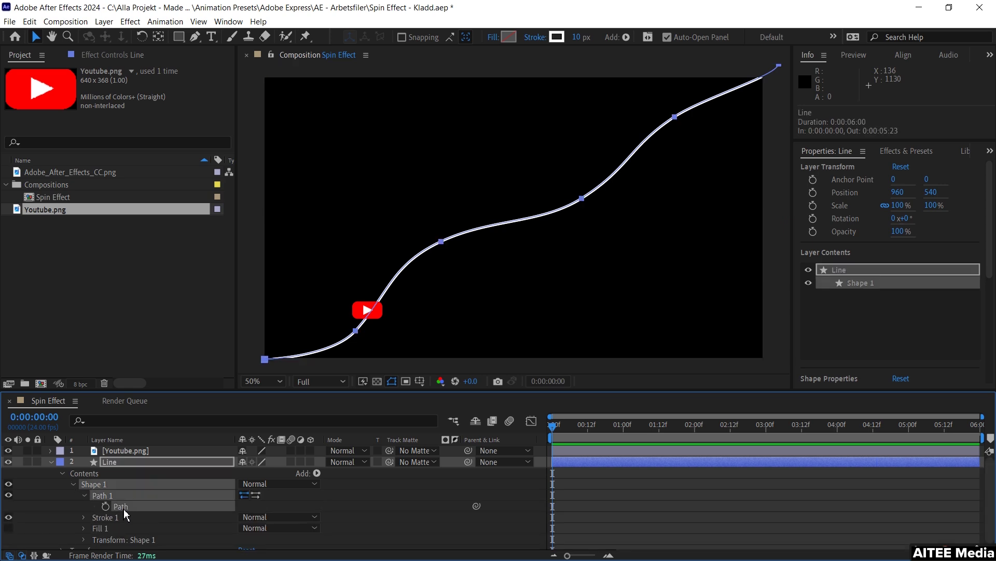
{"action": "key", "text": "ctrl+c"}
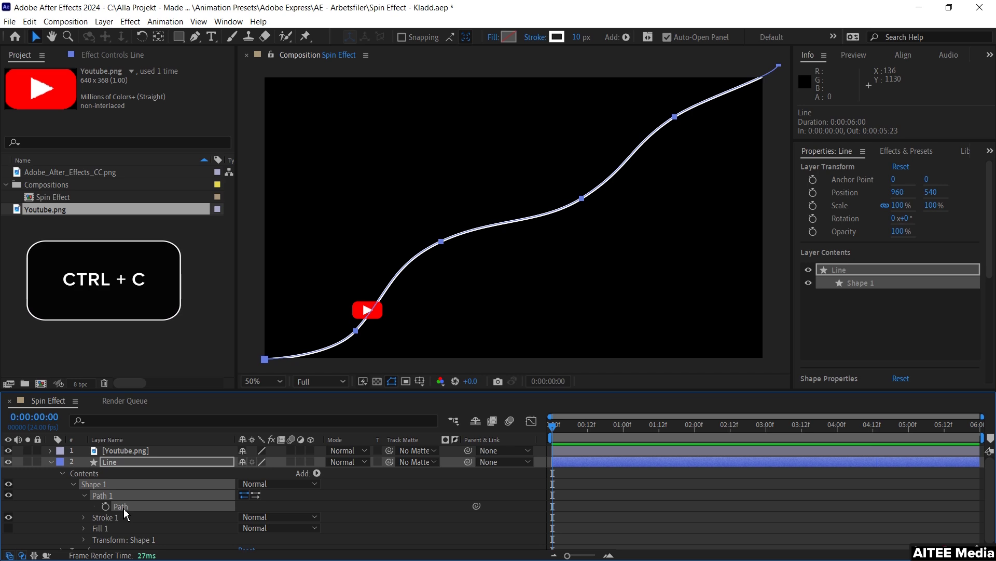
{"action": "left_click", "coordinate": [51, 462]}
Paste the Line path into the YouTube logo's Position property as motion keyframes.
{"action": "left_click", "coordinate": [106, 451]}
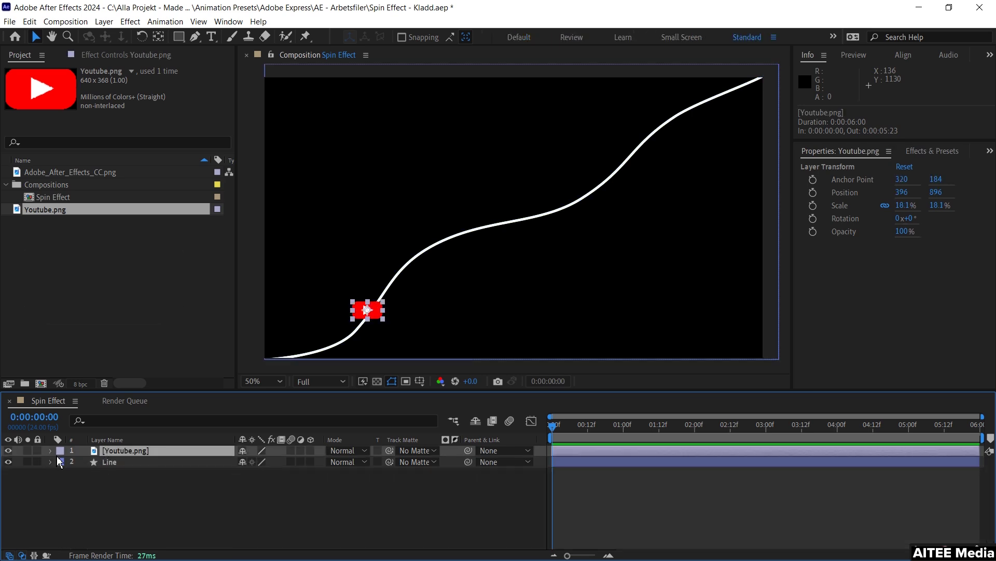
{"action": "key", "text": "p"}
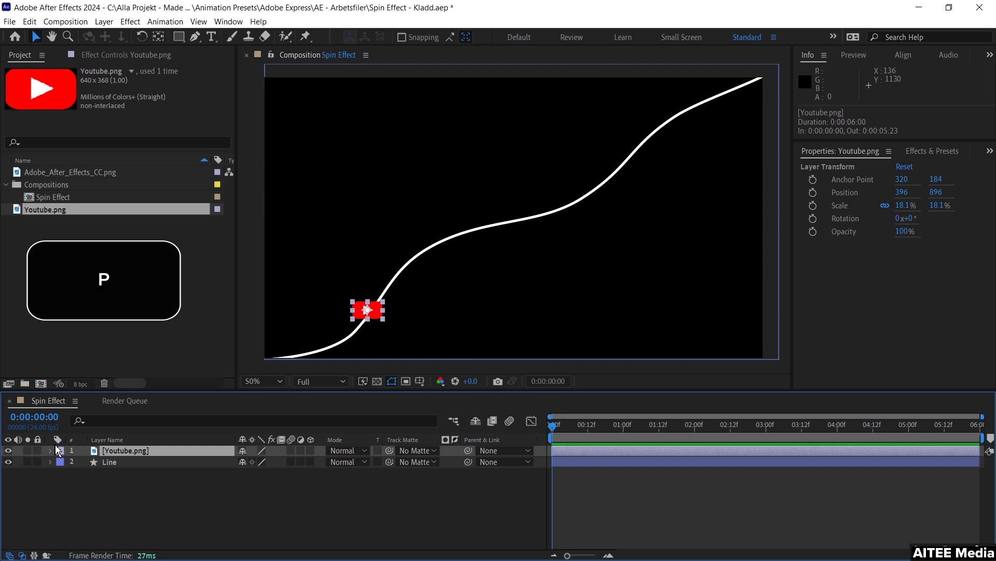
{"action": "left_click", "coordinate": [105, 462]}
{"action": "key", "text": "ctrl+v"}
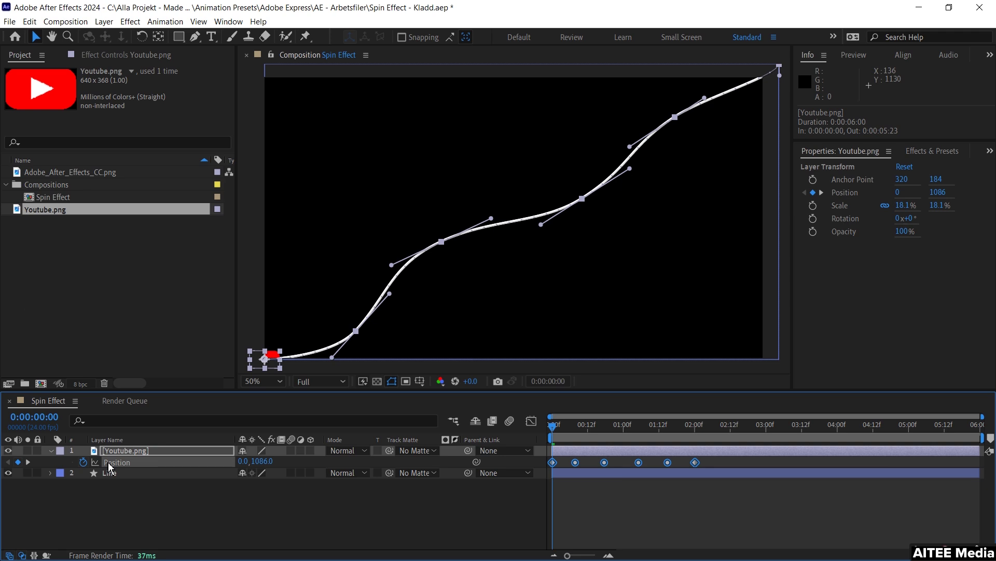
Move the last Position keyframe to 0:00:06:00 and scrub to preview the icon's travel.
{"action": "left_click", "coordinate": [718, 462]}
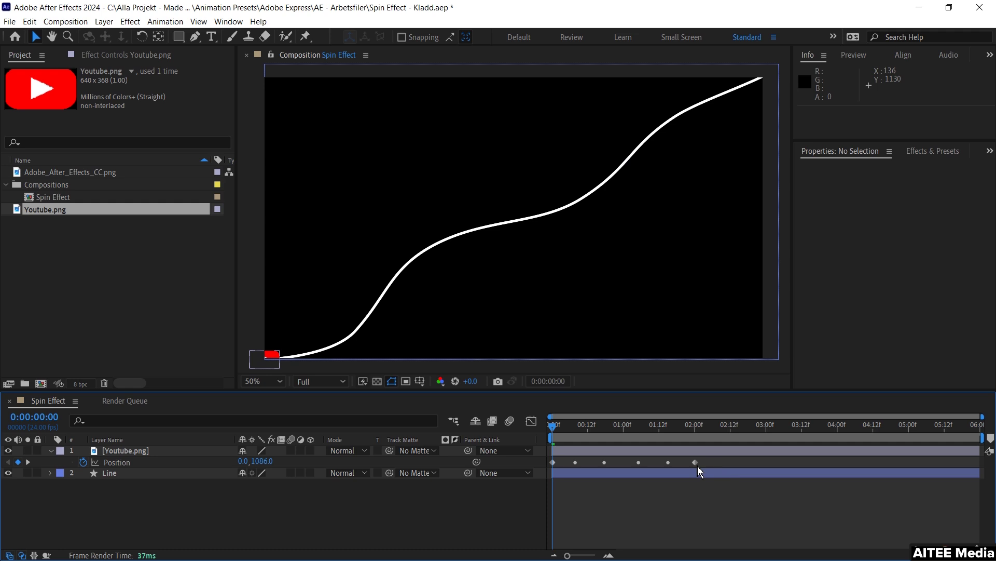
{"action": "left_click", "coordinate": [697, 463]}
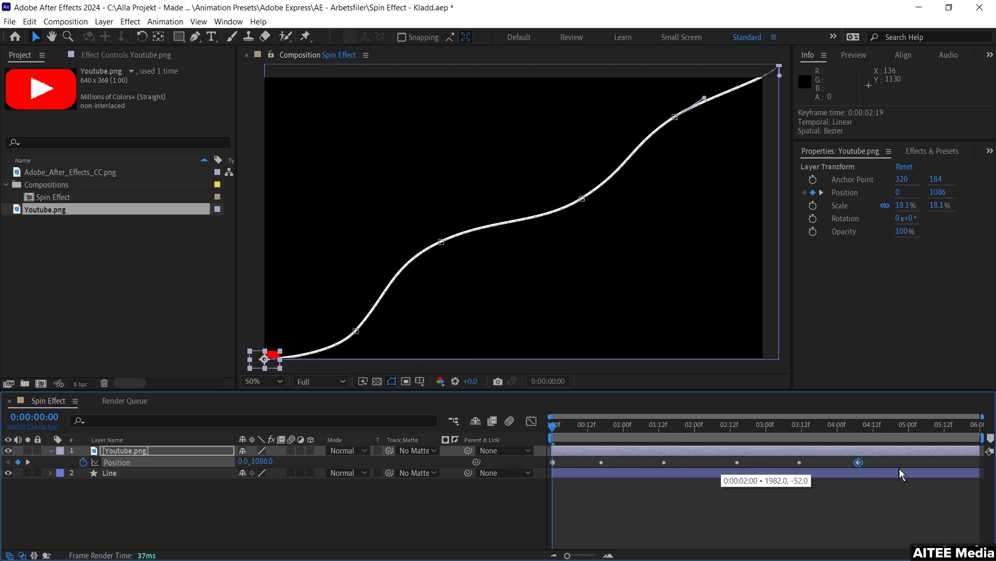
{"action": "left_click_drag", "start_coordinate": [963, 466], "coordinate": [981, 462]}
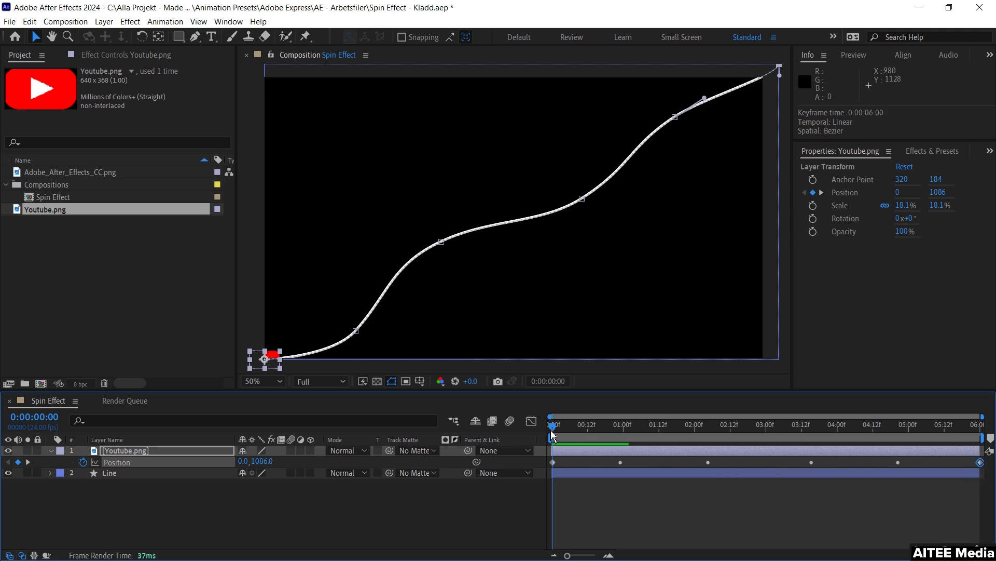
{"action": "left_click", "coordinate": [554, 429]}
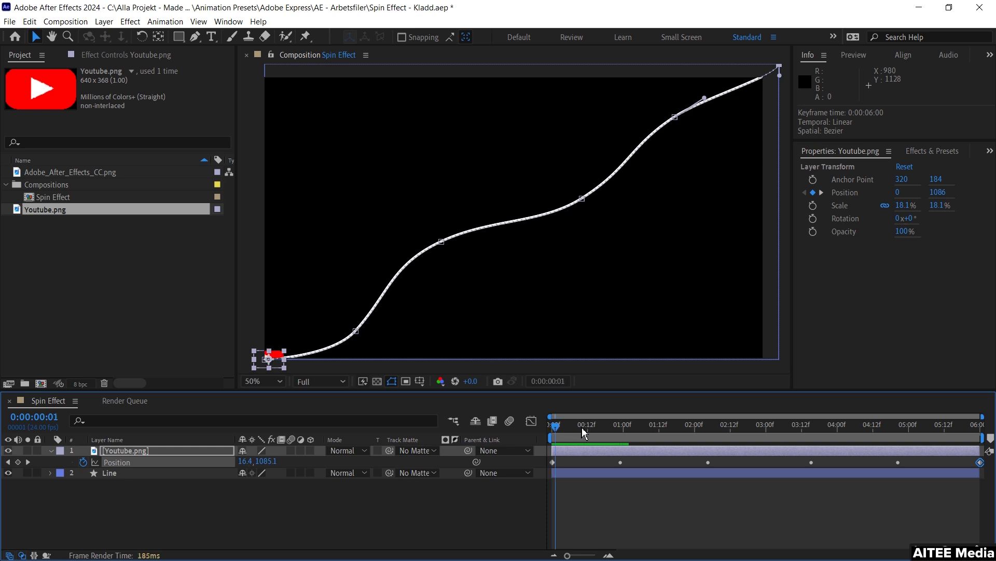
{"action": "left_click_drag", "start_coordinate": [584, 433], "coordinate": [646, 454]}
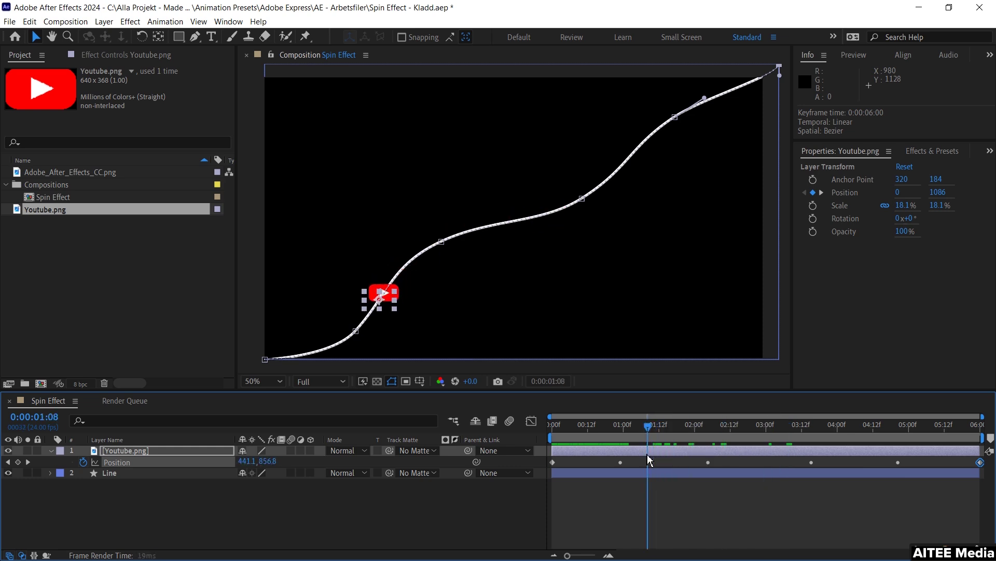
Set the YouTube layer's Auto-Orient to Orient Along Path and scrub to check the tilt.
{"action": "right_click", "coordinate": [383, 304]}
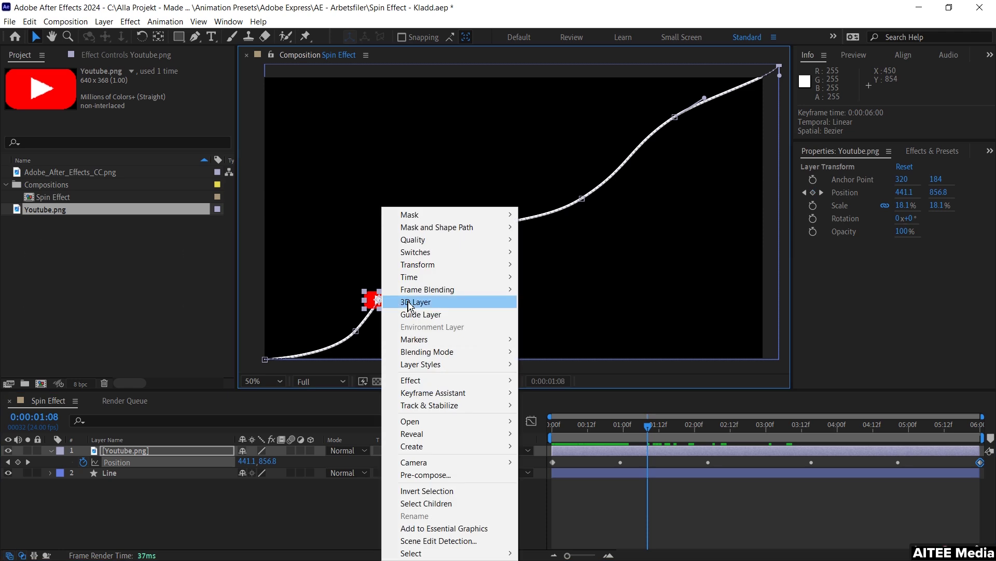
{"action": "mouse_move", "coordinate": [438, 264]}
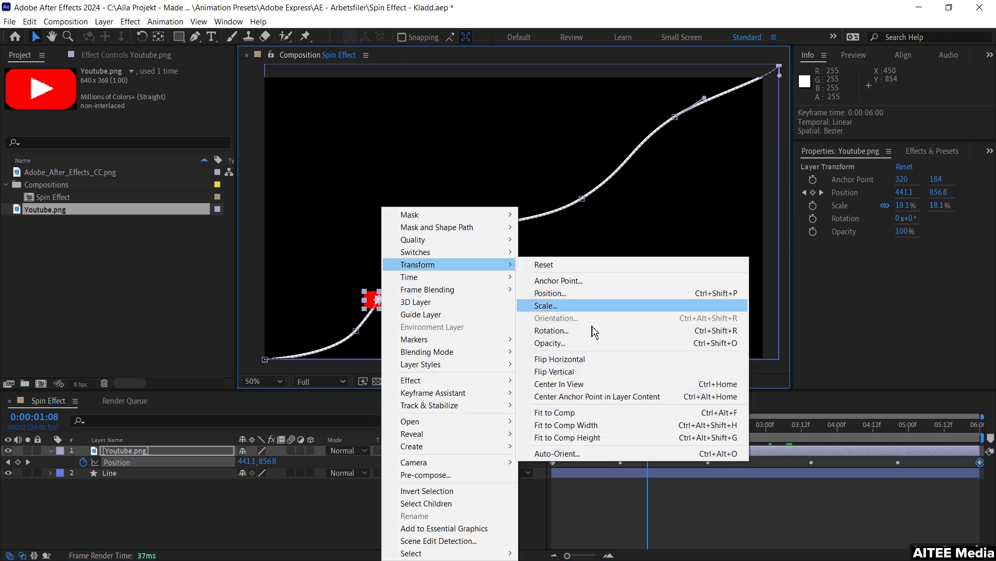
{"action": "left_click", "coordinate": [718, 456]}
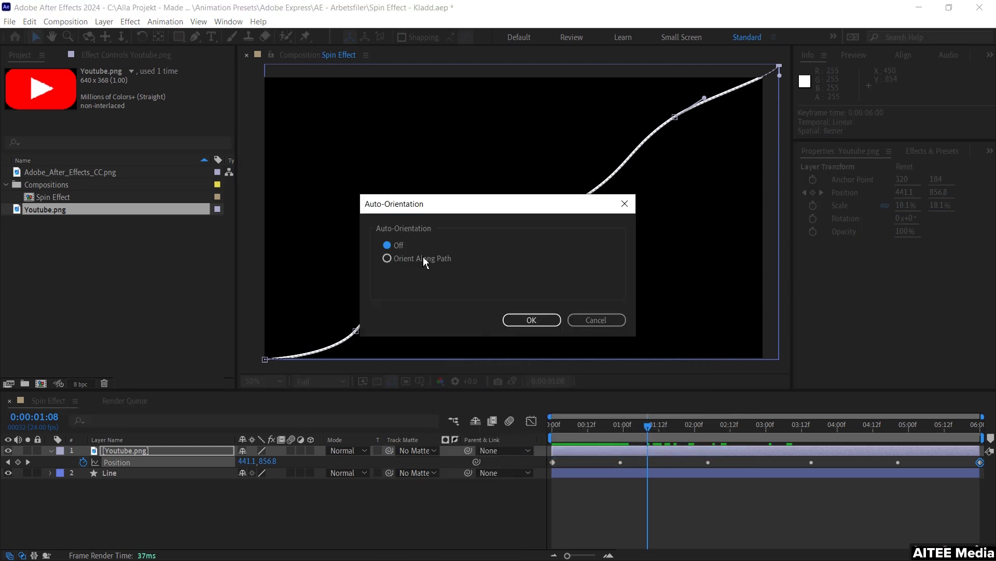
{"action": "left_click", "coordinate": [423, 258]}
{"action": "left_click", "coordinate": [526, 320]}
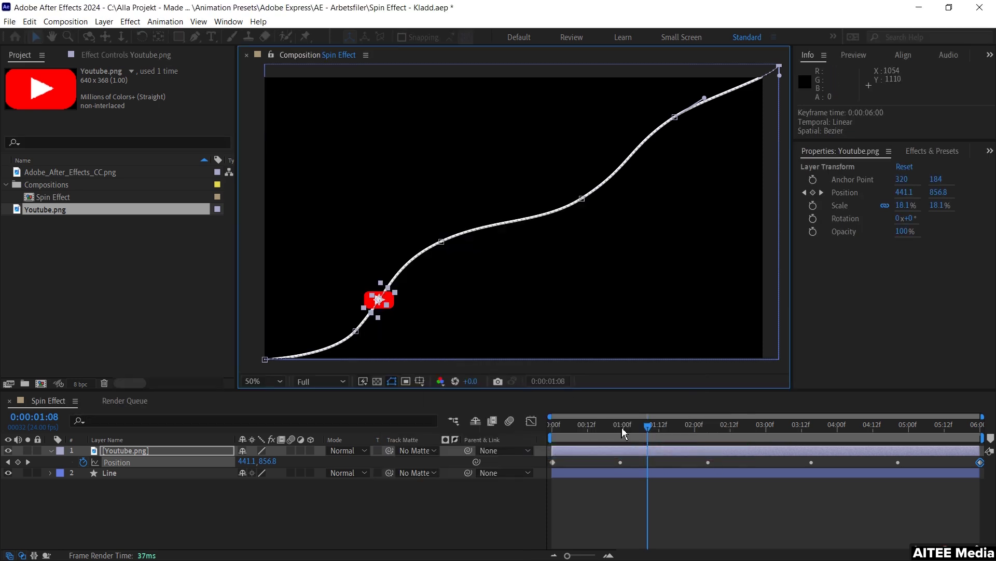
{"action": "left_click_drag", "start_coordinate": [668, 433], "coordinate": [618, 443]}
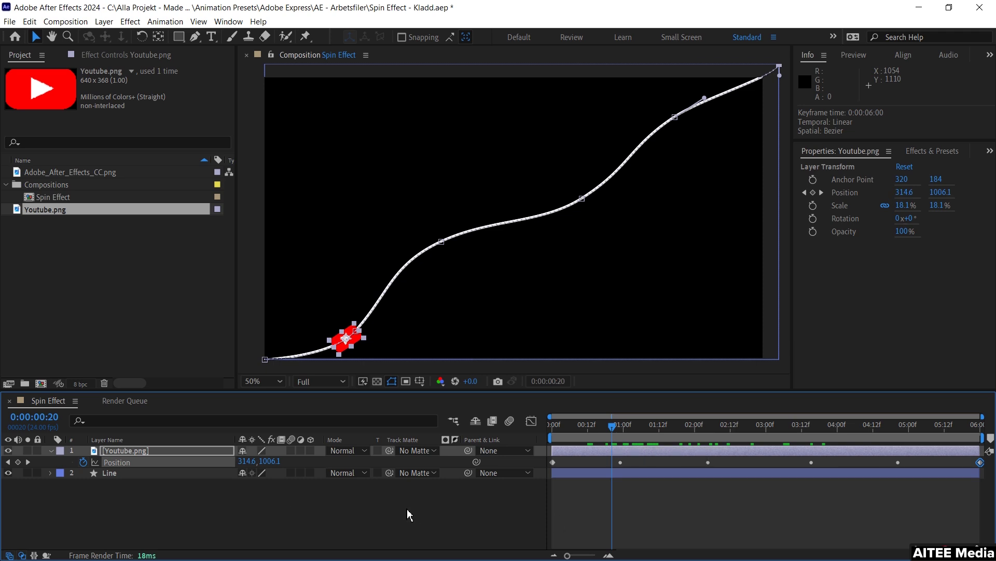
{"action": "left_click", "coordinate": [289, 508]}
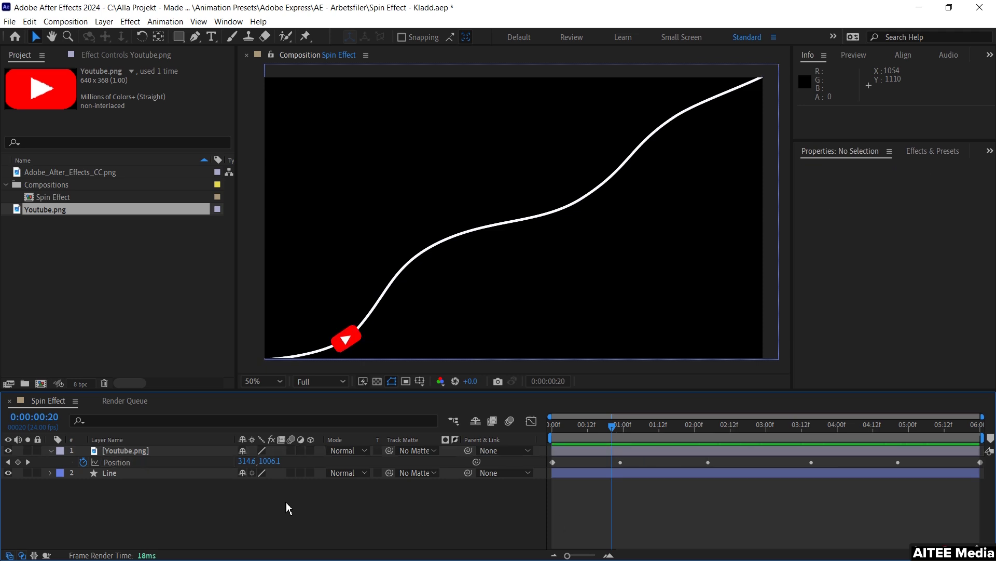
Add Adobe_After_Effects_CC.png, scale it to about 32.7%, and place it below the curve.
{"action": "left_click", "coordinate": [67, 173]}
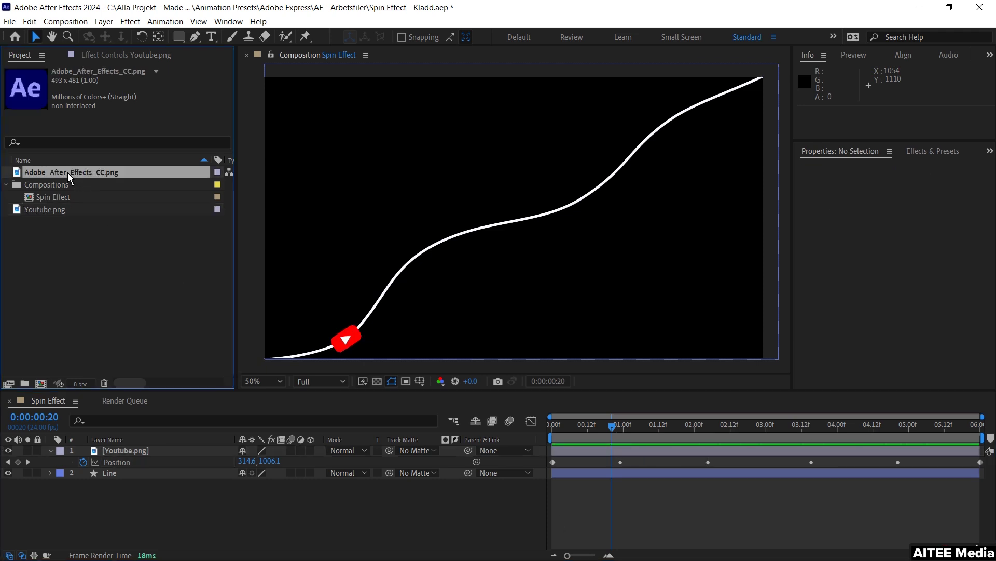
{"action": "left_click_drag", "start_coordinate": [61, 172], "coordinate": [474, 305]}
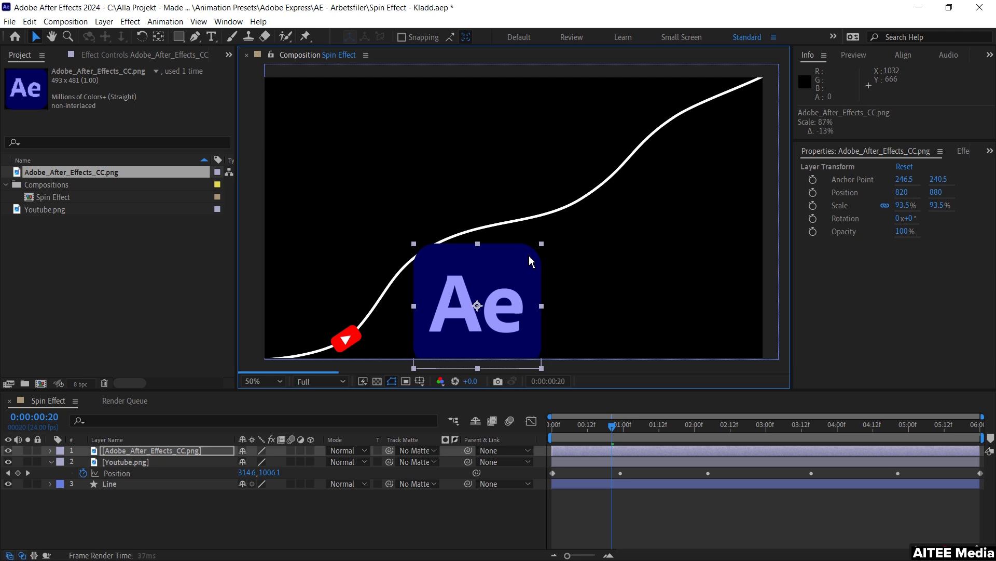
{"action": "left_click_drag", "start_coordinate": [542, 246], "coordinate": [501, 306]}
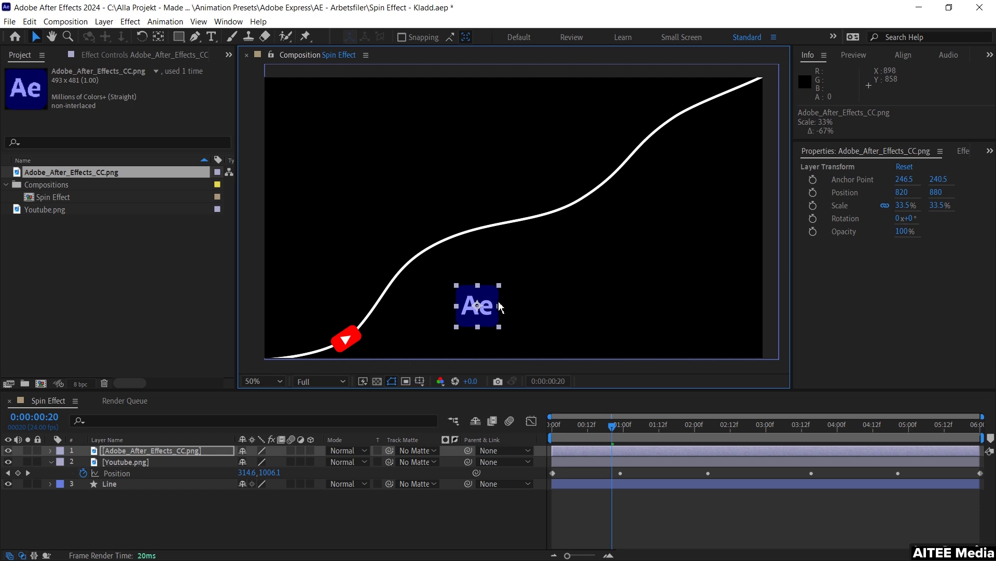
{"action": "left_click_drag", "start_coordinate": [481, 308], "coordinate": [460, 332]}
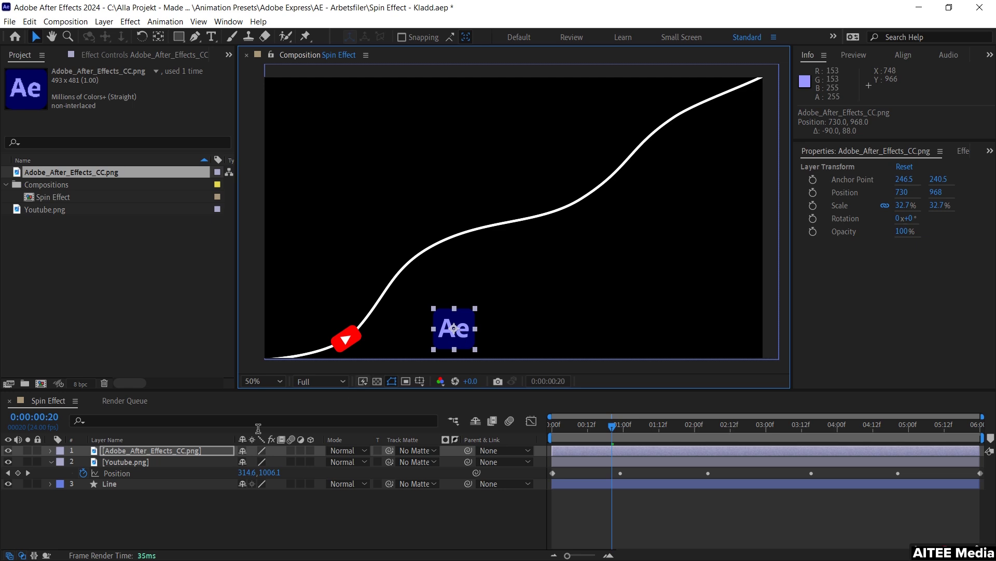
Rename the Ae logo layer to 'AE'.
{"action": "left_click", "coordinate": [174, 451]}
{"action": "key", "text": "Return"}
{"action": "type", "text": "AE"}
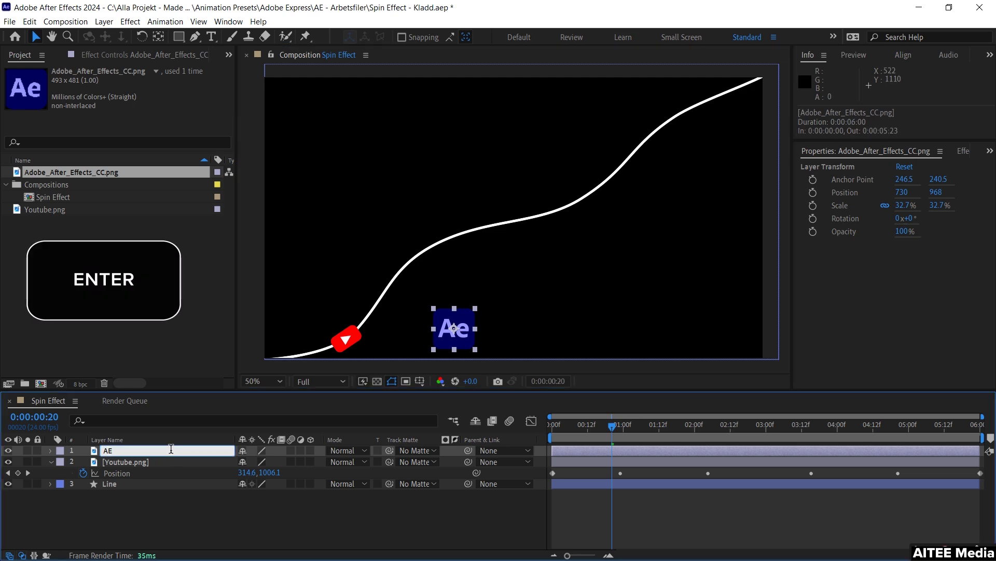
{"action": "key", "text": "Return"}
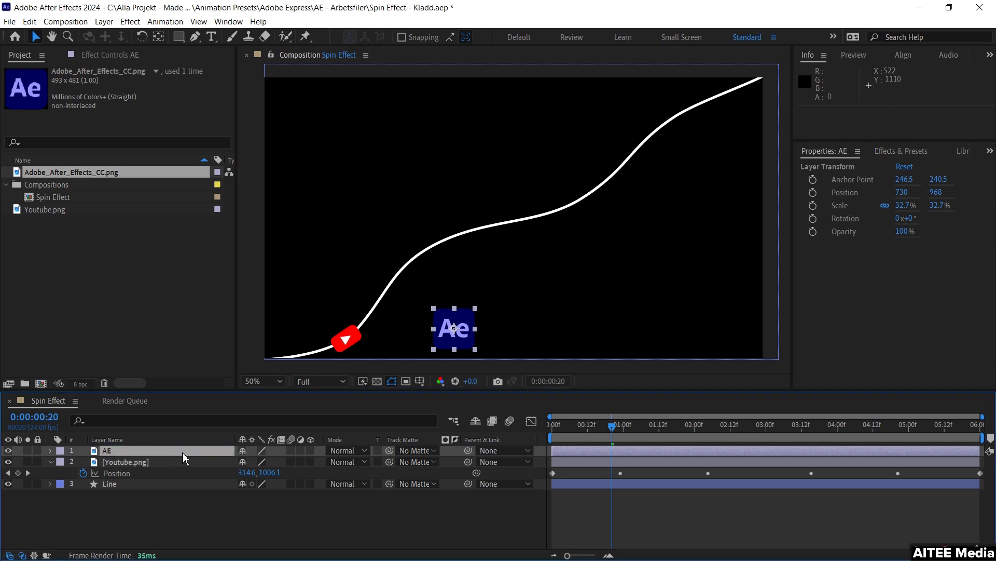
{"action": "left_click", "coordinate": [455, 336]}
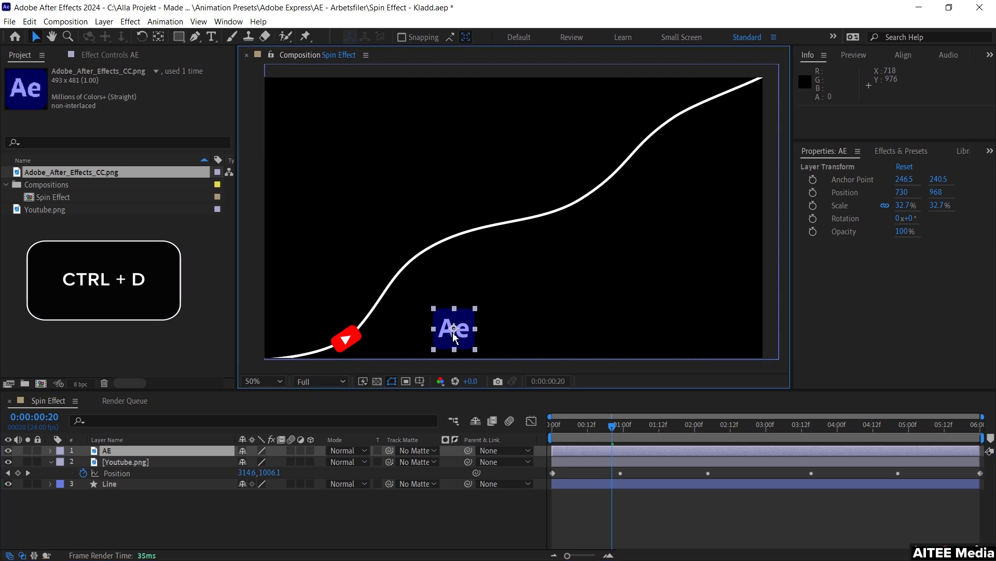
Duplicate the AE layer and drag the copies to new spots around the curve.
{"action": "key", "text": "ctrl+d"}
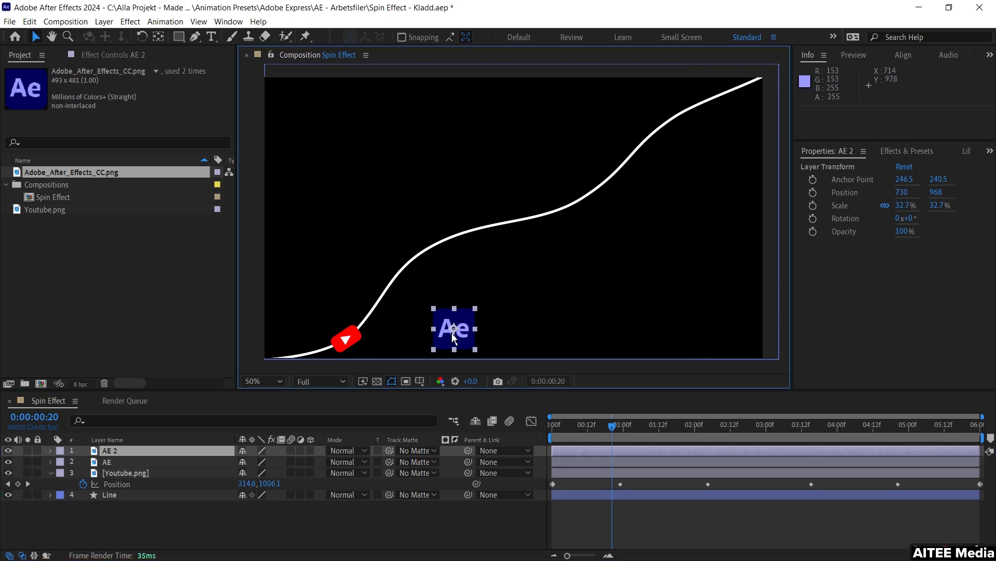
{"action": "left_click_drag", "start_coordinate": [454, 336], "coordinate": [736, 160]}
{"action": "key", "text": "ctrl+d"}
{"action": "key", "text": "ctrl+d"}
{"action": "key", "text": "ctrl+d"}
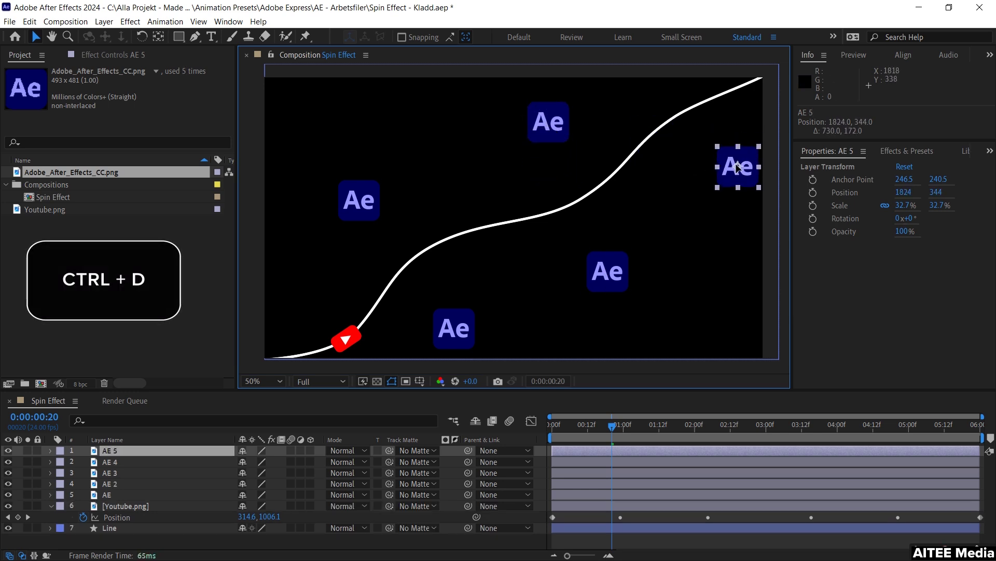
{"action": "left_click_drag", "start_coordinate": [737, 167], "coordinate": [734, 164]}
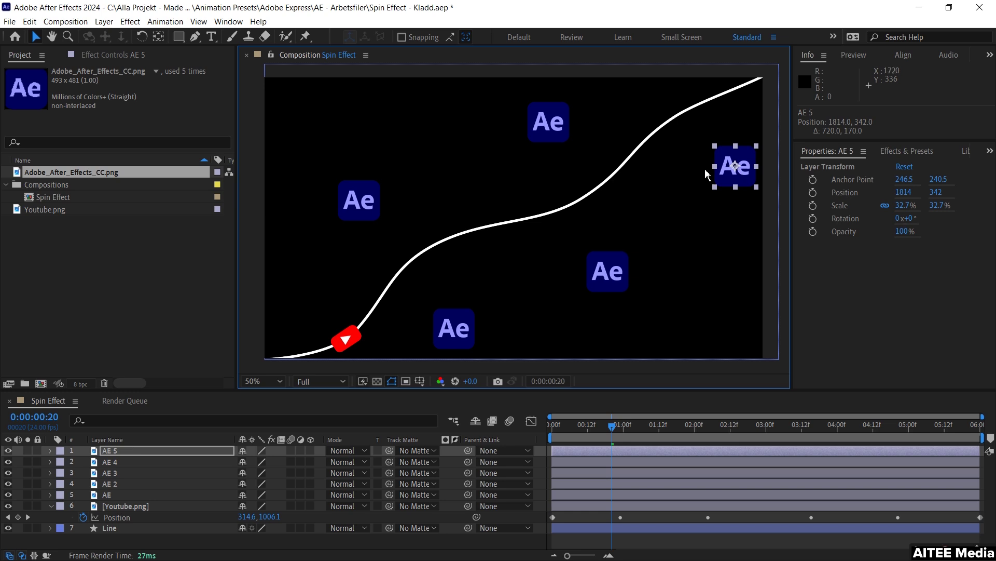
{"action": "left_click", "coordinate": [128, 496]}
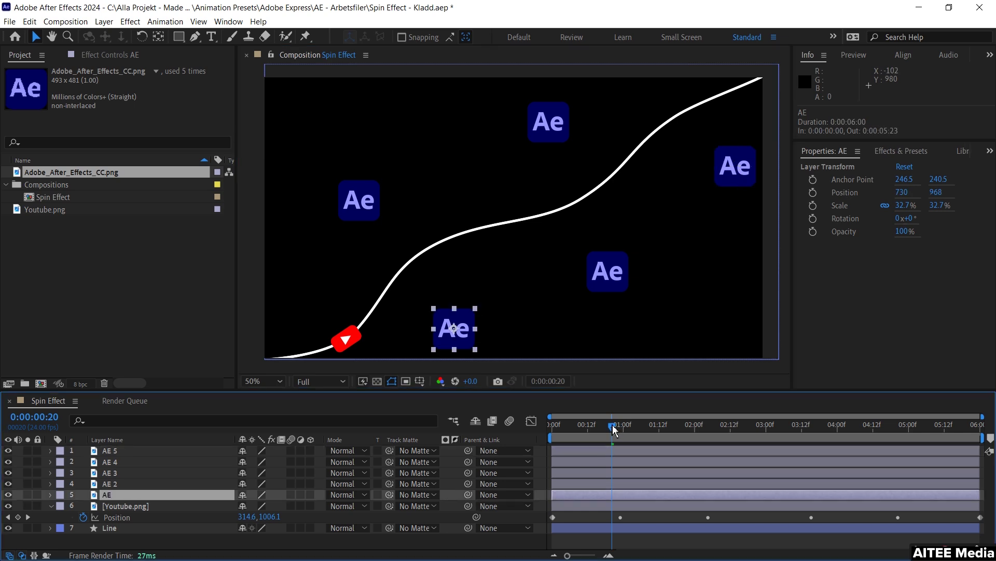
Split the AE layer at 0:00:00:18, creating AE 6, and show Effects & Presets.
{"action": "mouse_move", "coordinate": [613, 429]}
{"action": "left_mouse_down"}
{"action": "mouse_move", "coordinate": [553, 431]}
{"action": "mouse_move", "coordinate": [610, 435]}
{"action": "left_mouse_up"}
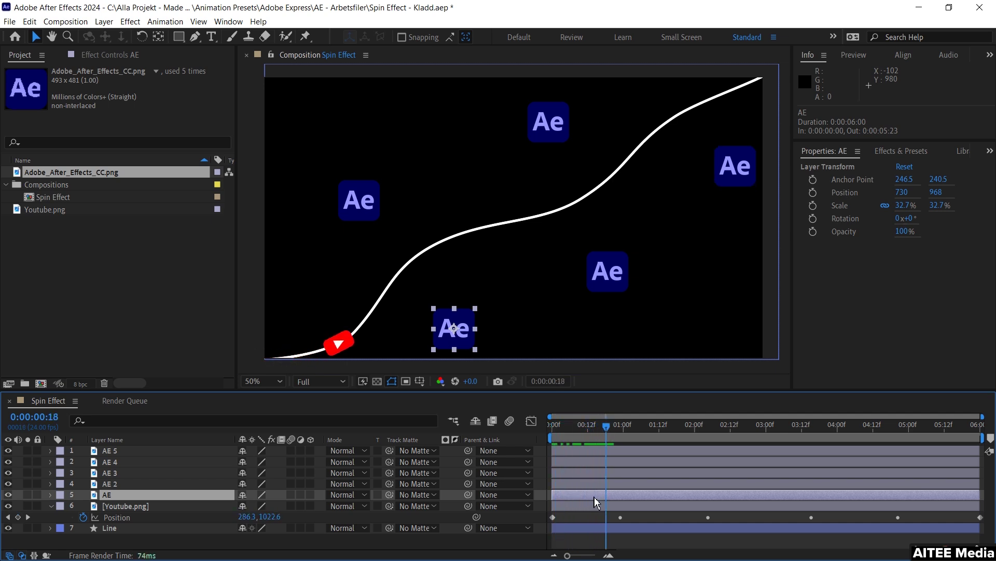
{"action": "key", "text": "ctrl+shift+d"}
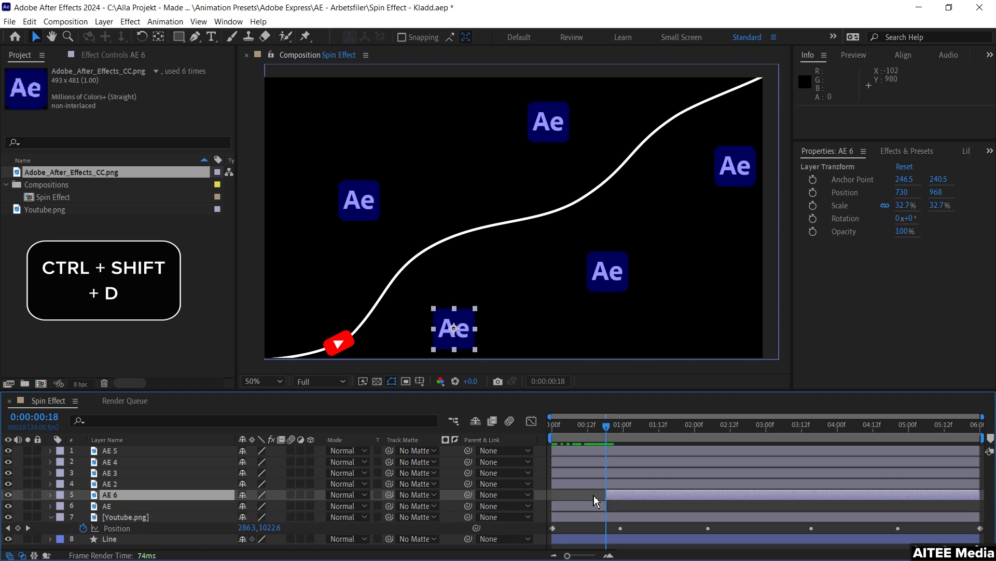
{"action": "left_click", "coordinate": [894, 151]}
Search the presets for 'spin' and apply Spin In to the YouTube icon.
{"action": "left_click", "coordinate": [853, 167]}
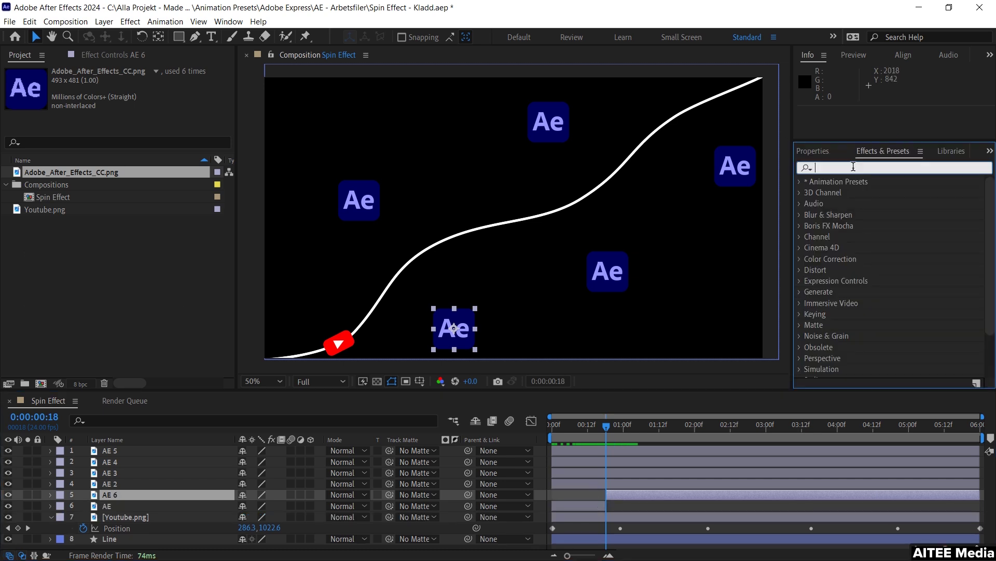
{"action": "type", "text": "spin"}
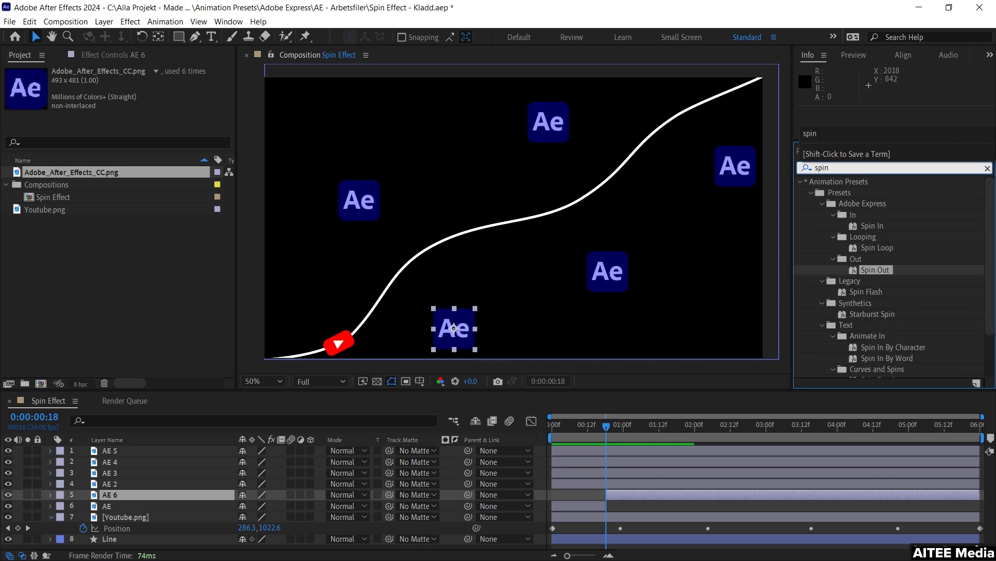
{"action": "left_click", "coordinate": [340, 344]}
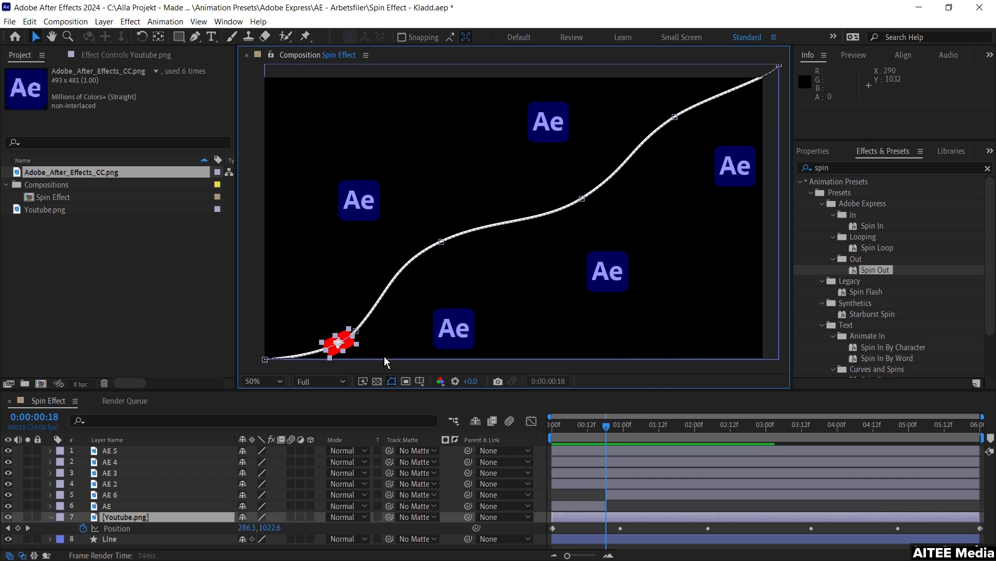
{"action": "double_click", "coordinate": [880, 229]}
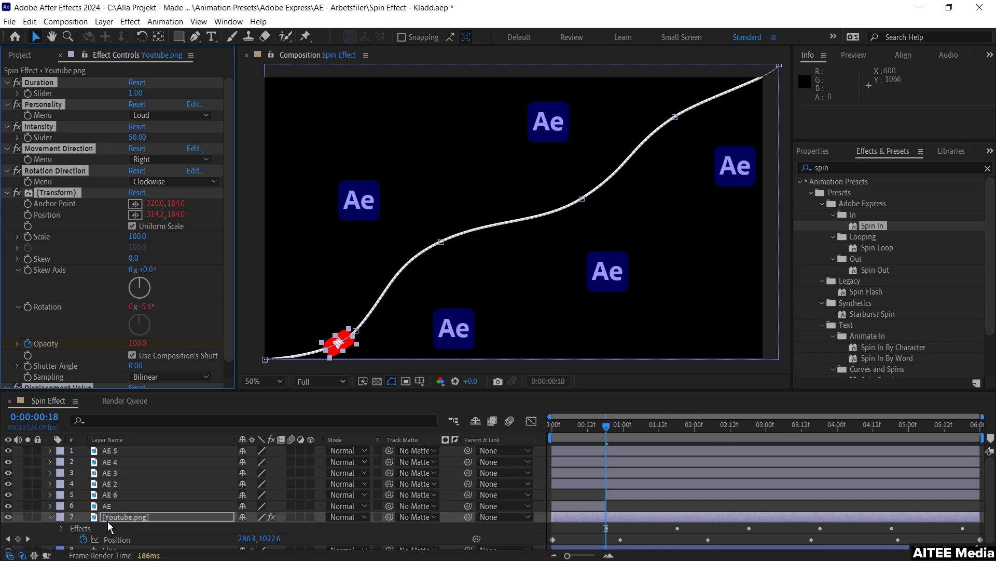
Apply Spin In to the 18-frame AE layer and scrub to preview its spin.
{"action": "left_click", "coordinate": [113, 506]}
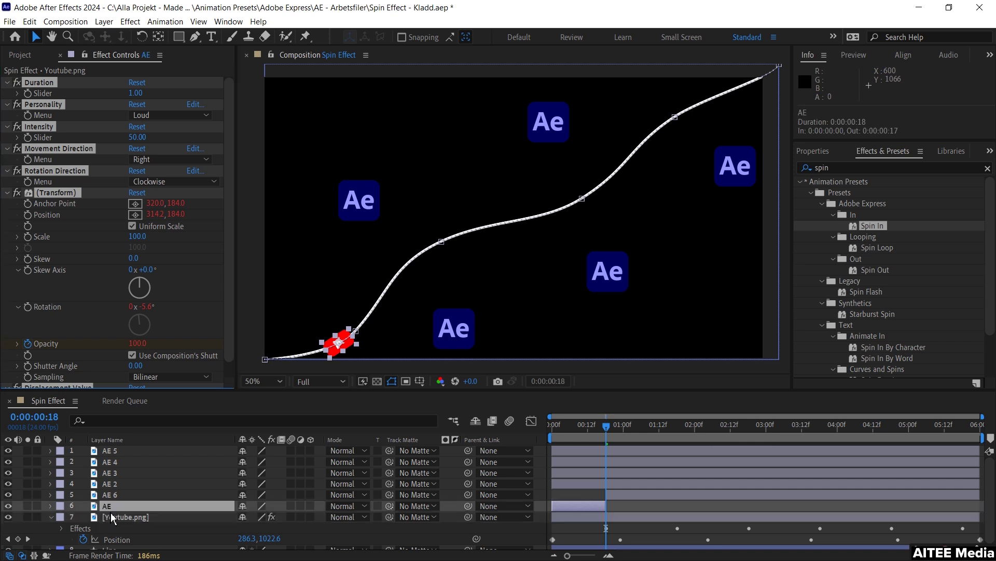
{"action": "double_click", "coordinate": [874, 227]}
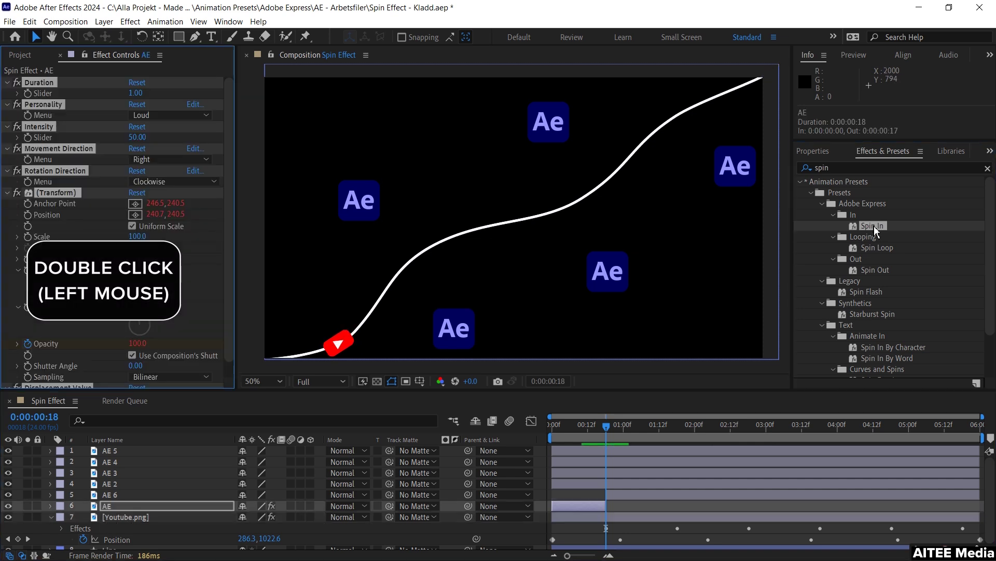
{"action": "mouse_move", "coordinate": [607, 434]}
{"action": "left_mouse_down"}
{"action": "mouse_move", "coordinate": [549, 436]}
{"action": "mouse_move", "coordinate": [614, 434]}
{"action": "left_mouse_up"}
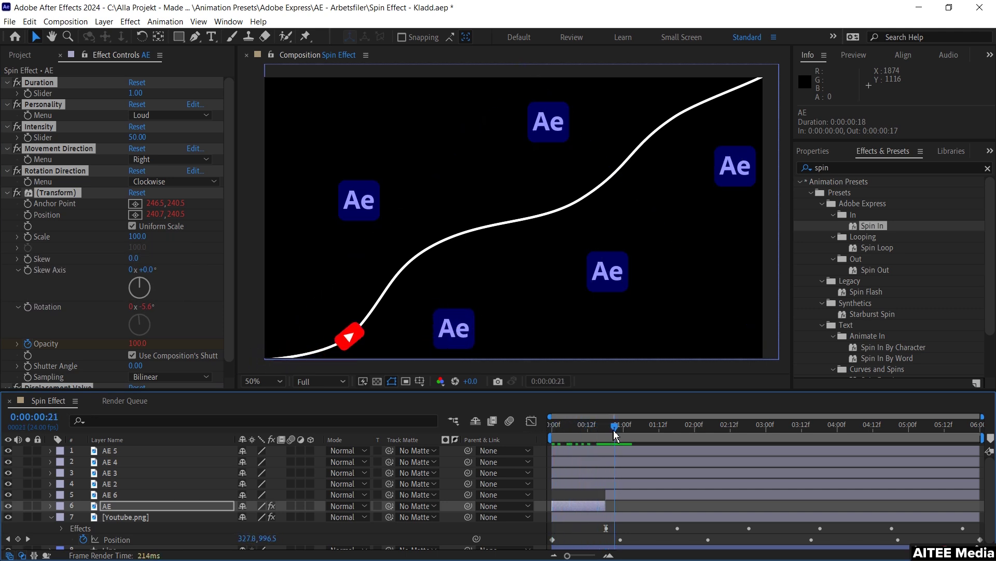
{"action": "left_click", "coordinate": [637, 497]}
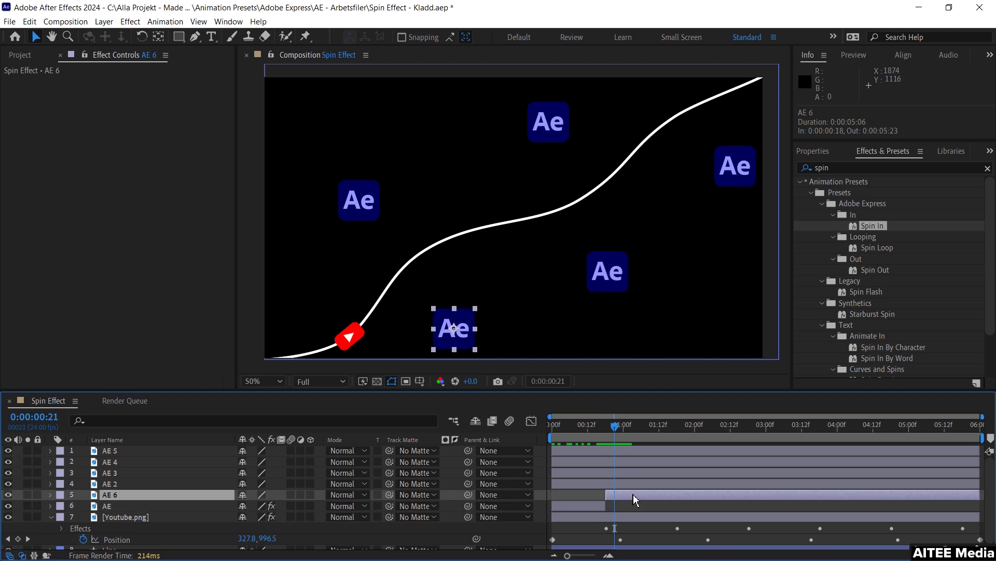
Apply Spin Out to AE 6 and trim its out-point to end around 0:00:01:00.
{"action": "double_click", "coordinate": [875, 270]}
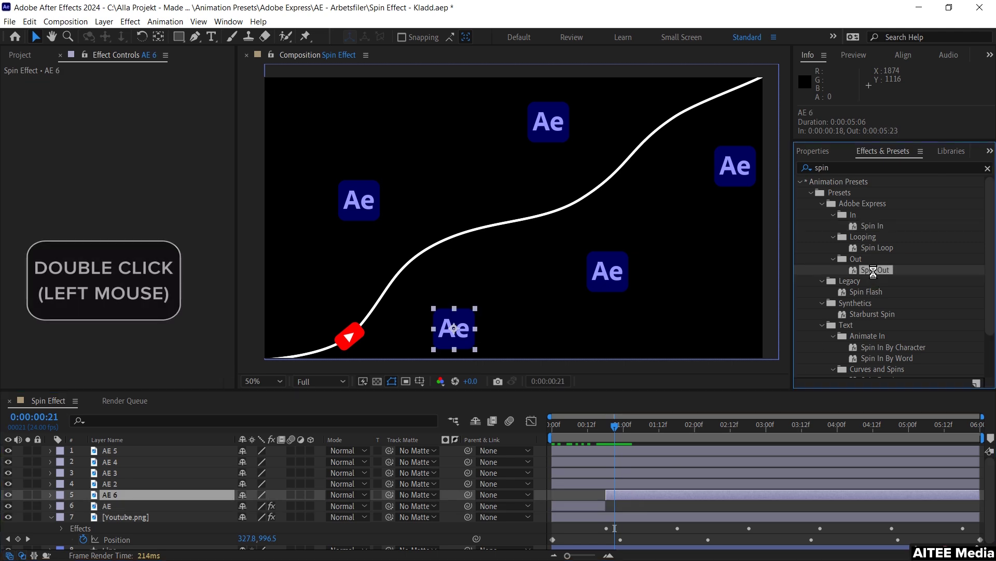
{"action": "left_click", "coordinate": [621, 429]}
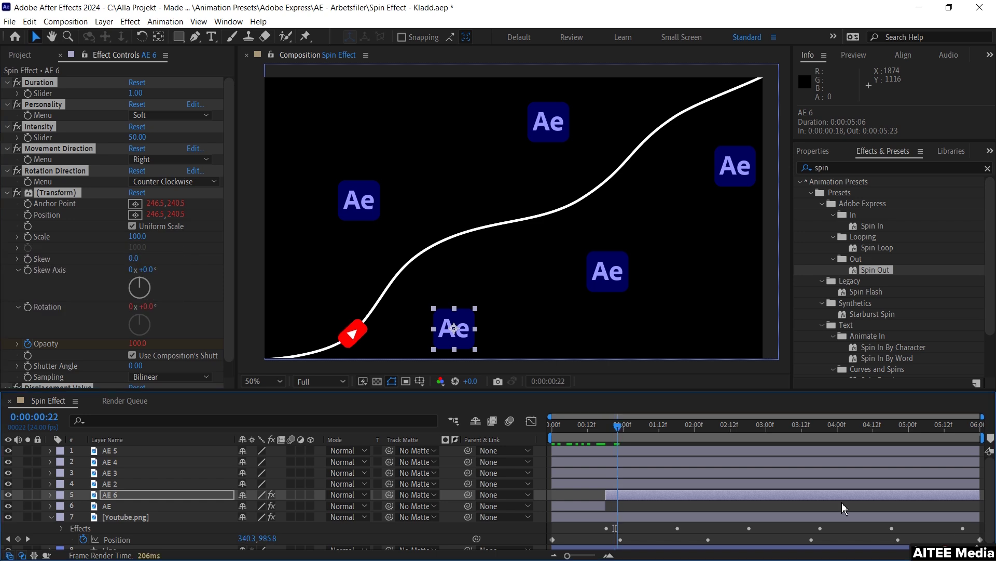
{"action": "left_click_drag", "start_coordinate": [978, 494], "coordinate": [624, 498]}
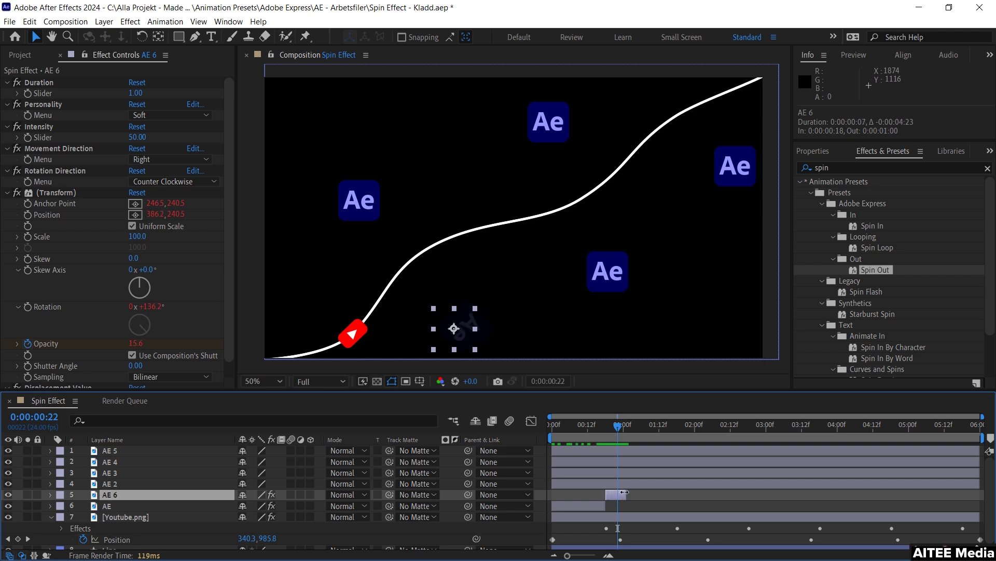
{"action": "key", "text": "p"}
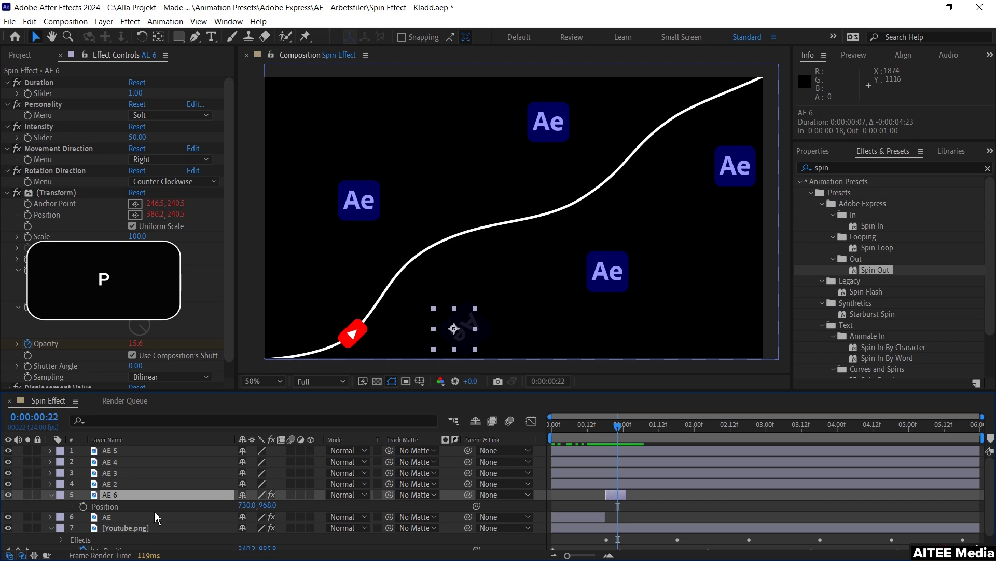
Keyframe AE 6's Position so it slides onto the YouTube icon by 0:00:00:23, and extend the layer one frame.
{"action": "left_click", "coordinate": [83, 506]}
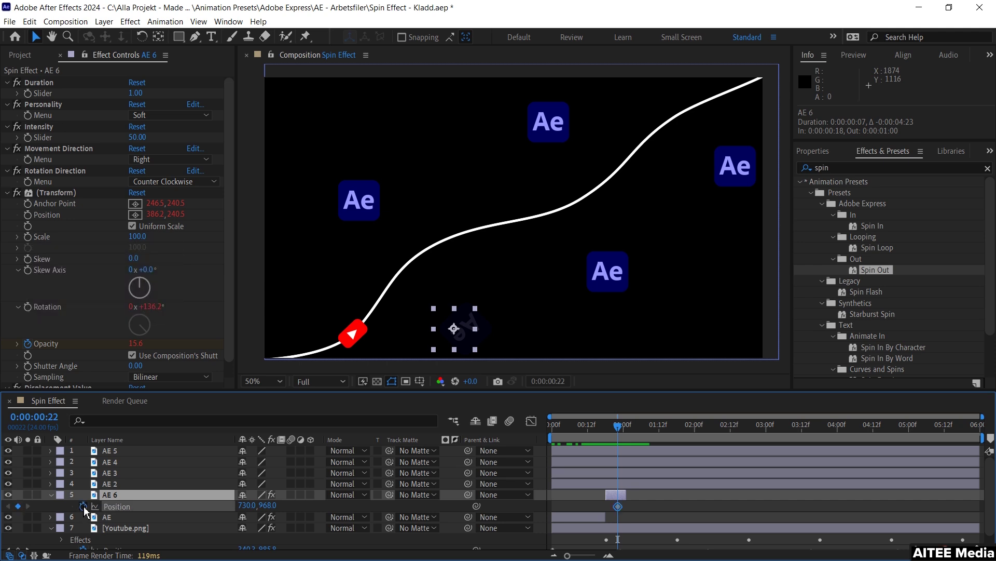
{"action": "left_click", "coordinate": [616, 507]}
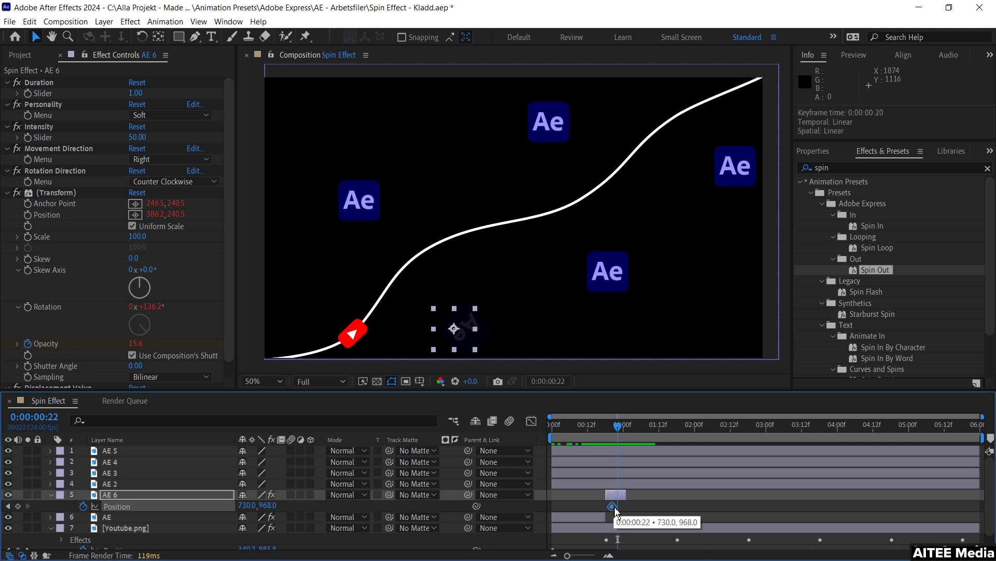
{"action": "left_click_drag", "start_coordinate": [449, 329], "coordinate": [353, 334]}
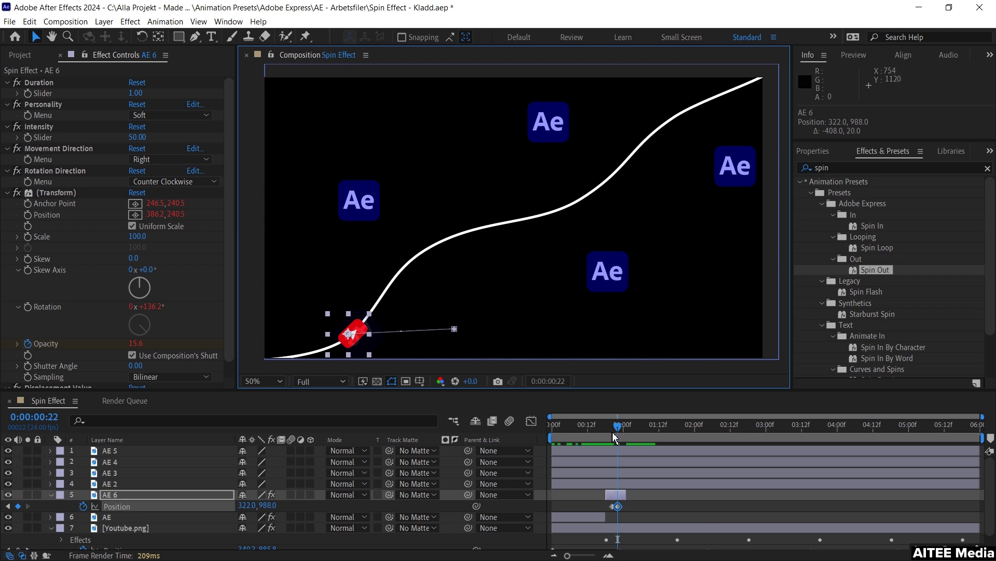
{"action": "mouse_move", "coordinate": [618, 431]}
{"action": "left_mouse_down"}
{"action": "mouse_move", "coordinate": [586, 429]}
{"action": "mouse_move", "coordinate": [615, 430]}
{"action": "left_mouse_up"}
{"action": "left_click_drag", "start_coordinate": [626, 491], "coordinate": [628, 493]}
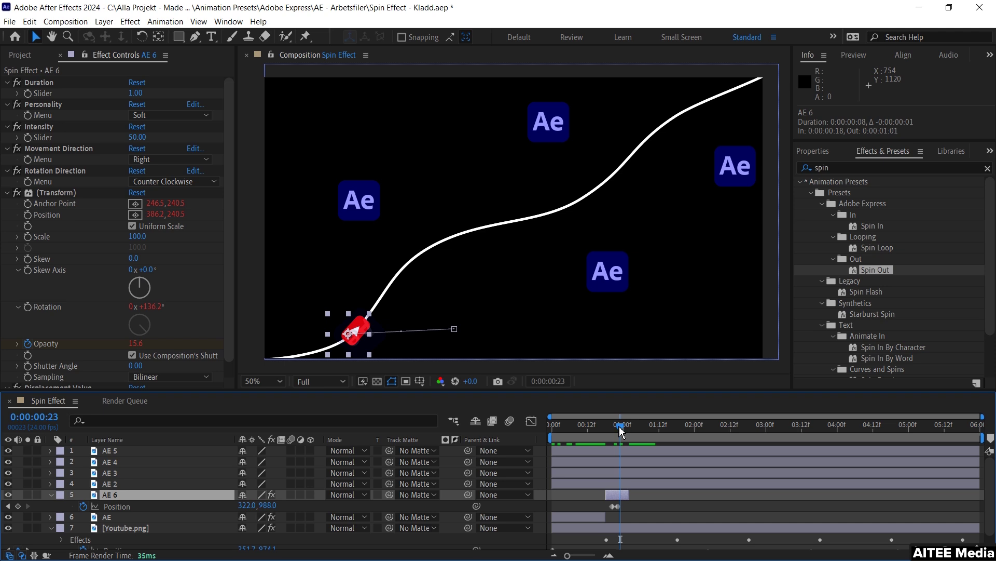
{"action": "left_click_drag", "start_coordinate": [622, 430], "coordinate": [618, 430]}
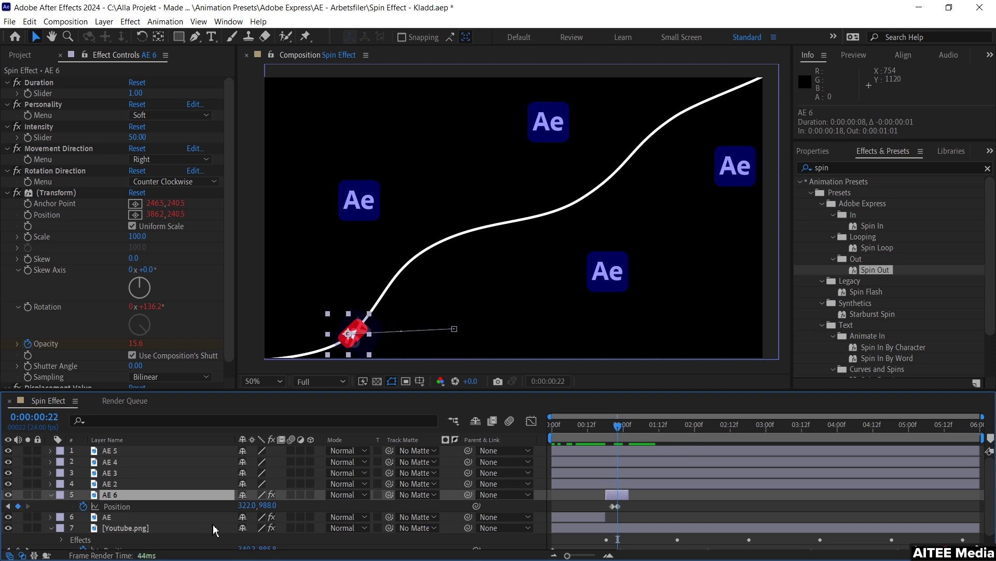
{"action": "left_click", "coordinate": [143, 532]}
Keyframe Youtube.png's Scale at 18.1% on frame 21, then set it to 25% for the hit.
{"action": "key", "text": "p"}
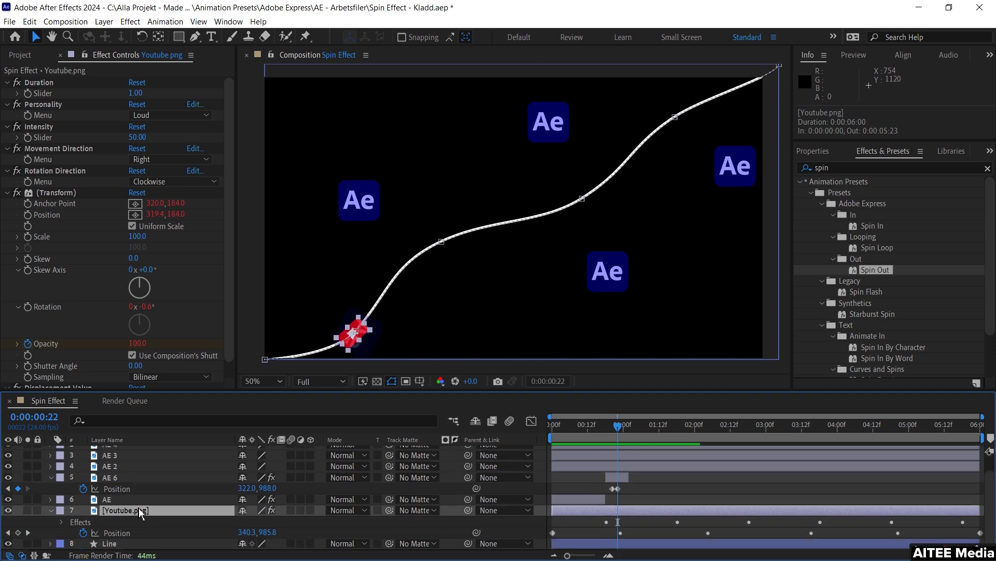
{"action": "key", "text": "shift+s"}
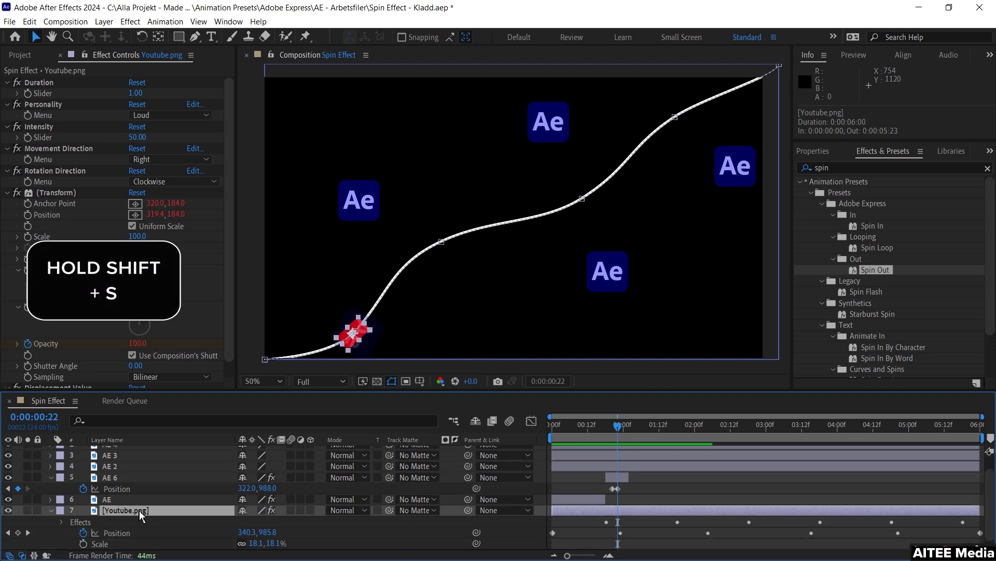
{"action": "scroll", "coordinate": [140, 512], "scroll_direction": "down", "scroll_amount": 1}
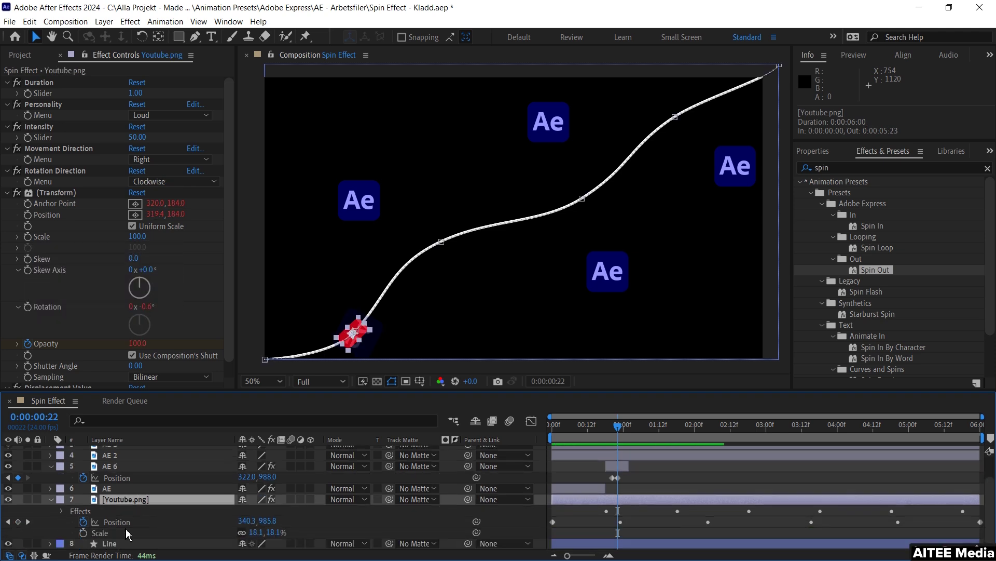
{"action": "left_click", "coordinate": [83, 533]}
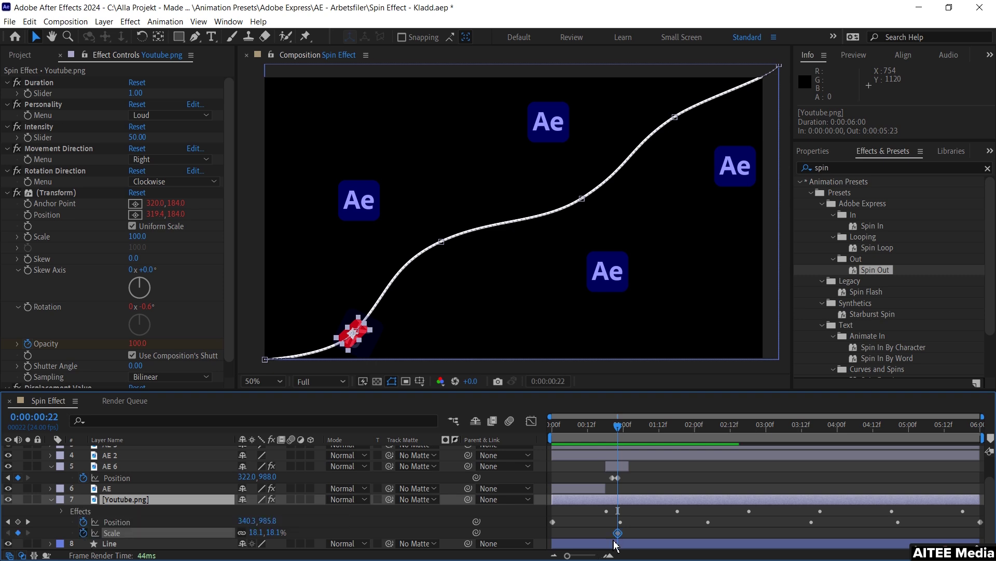
{"action": "left_click_drag", "start_coordinate": [620, 534], "coordinate": [618, 534]}
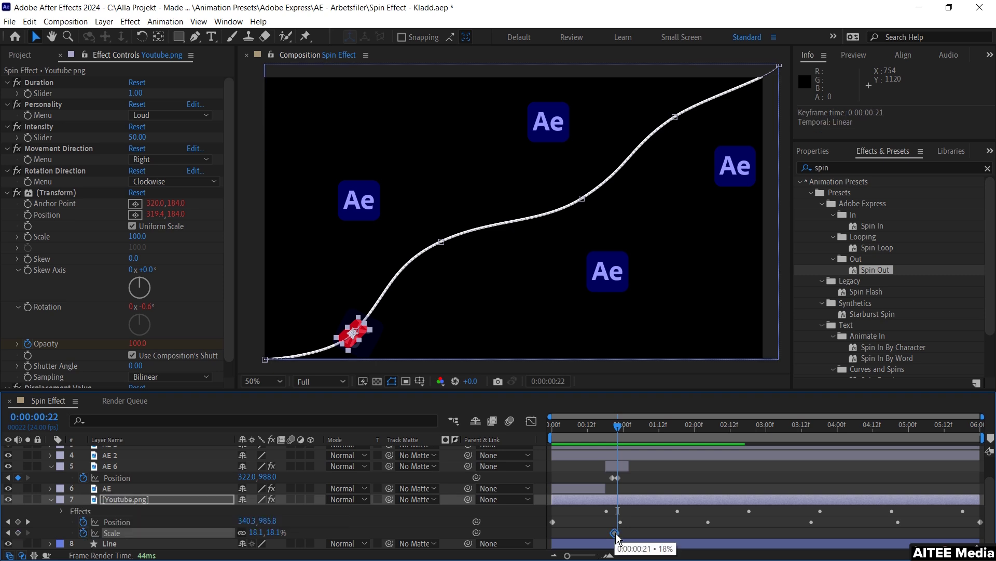
{"action": "left_click", "coordinate": [256, 532]}
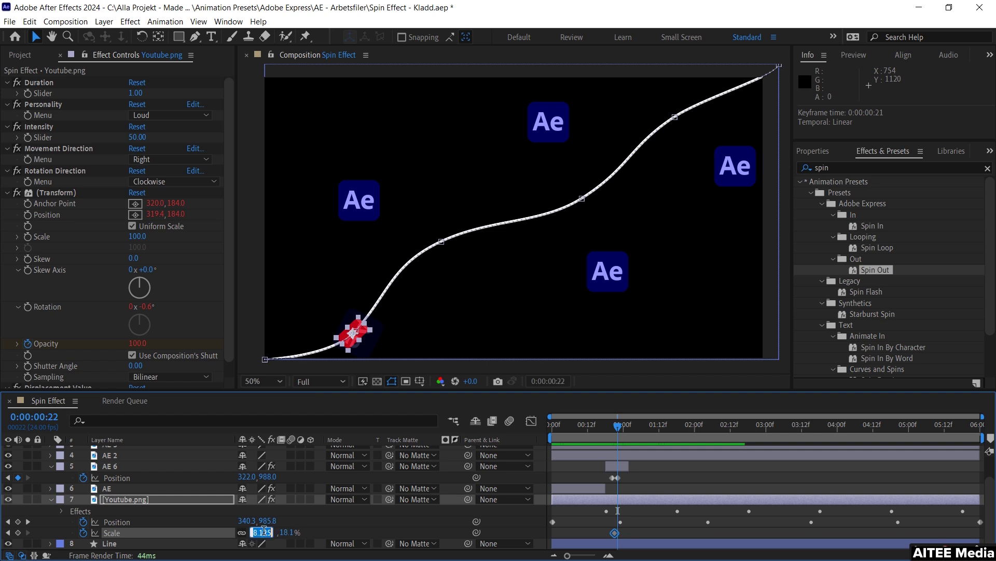
{"action": "type", "text": "25"}
{"action": "key", "text": "Return"}
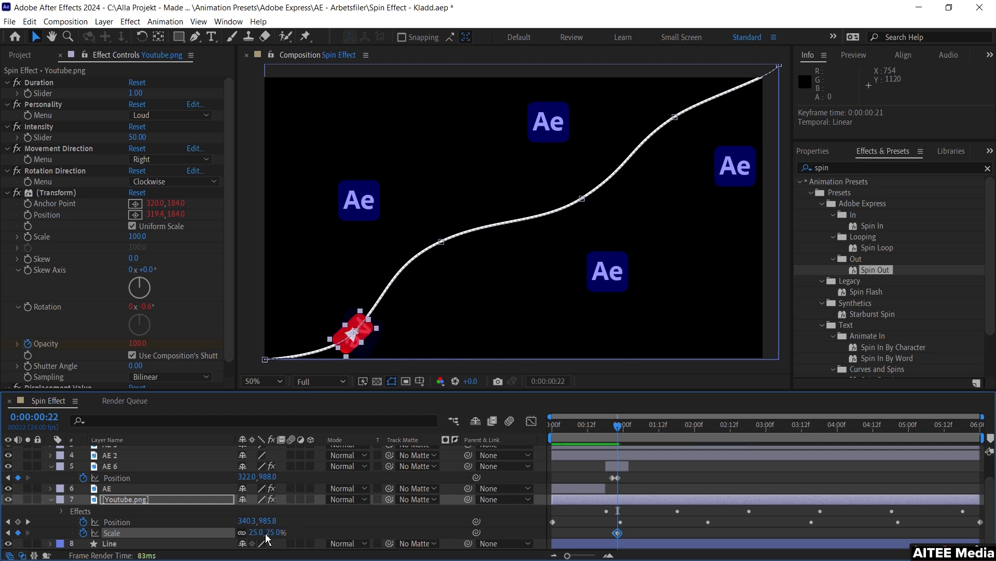
{"action": "left_click_drag", "start_coordinate": [619, 427], "coordinate": [659, 446]}
{"action": "scroll", "coordinate": [622, 496], "scroll_direction": "up", "scroll_amount": 3}
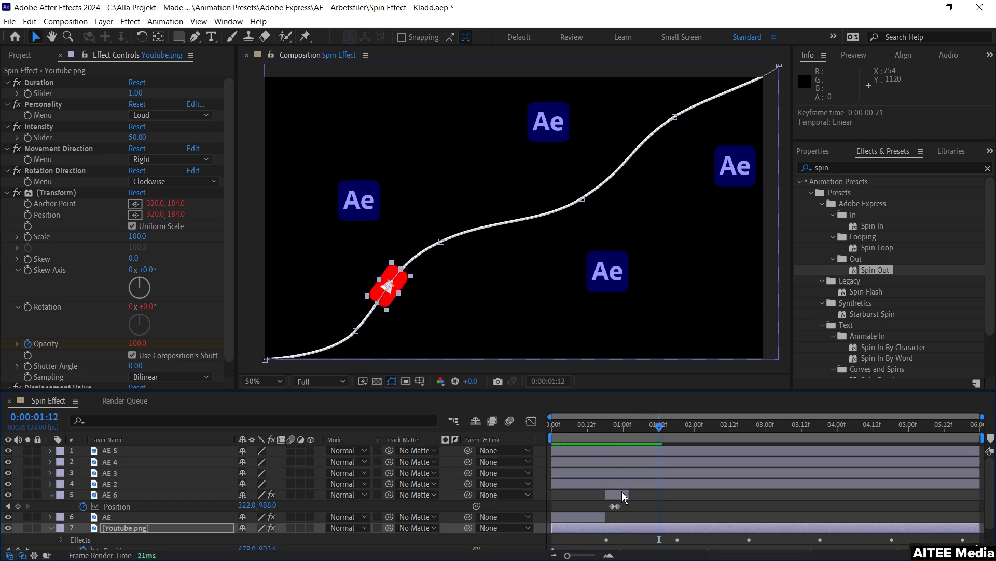
{"action": "left_click", "coordinate": [623, 497], "text": "shift"}
Trim AE 2 to start at 0:00:00:22, split it, and fly the new AE 7 spinning onto the YouTube icon.
{"action": "left_click", "coordinate": [577, 483]}
{"action": "left_click_drag", "start_coordinate": [550, 482], "coordinate": [620, 483]}
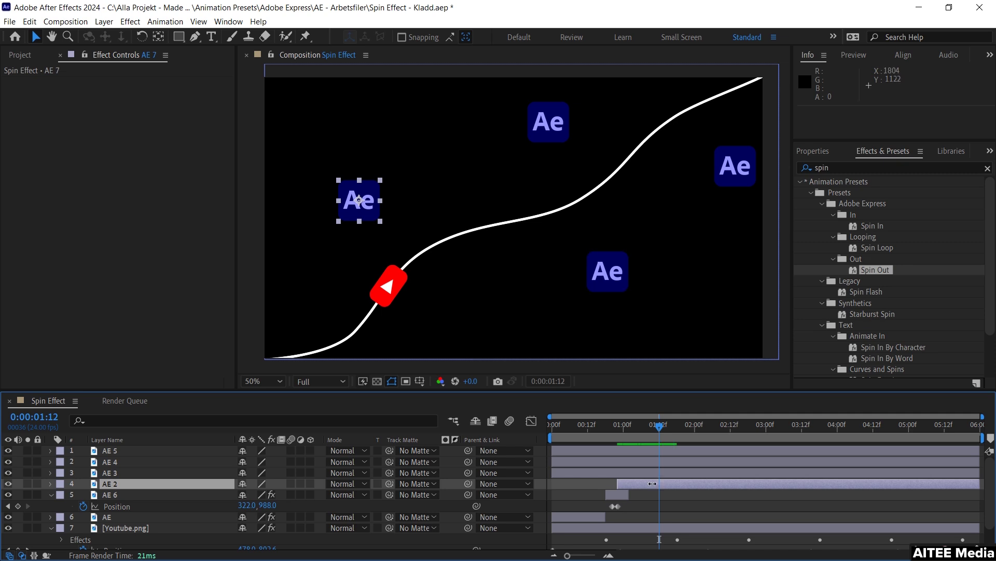
{"action": "key", "text": "ctrl+shift+d"}
{"action": "key", "text": "ctrl+alt+shift+f"}
{"action": "left_click", "coordinate": [687, 431]}
{"action": "left_click", "coordinate": [359, 203]}
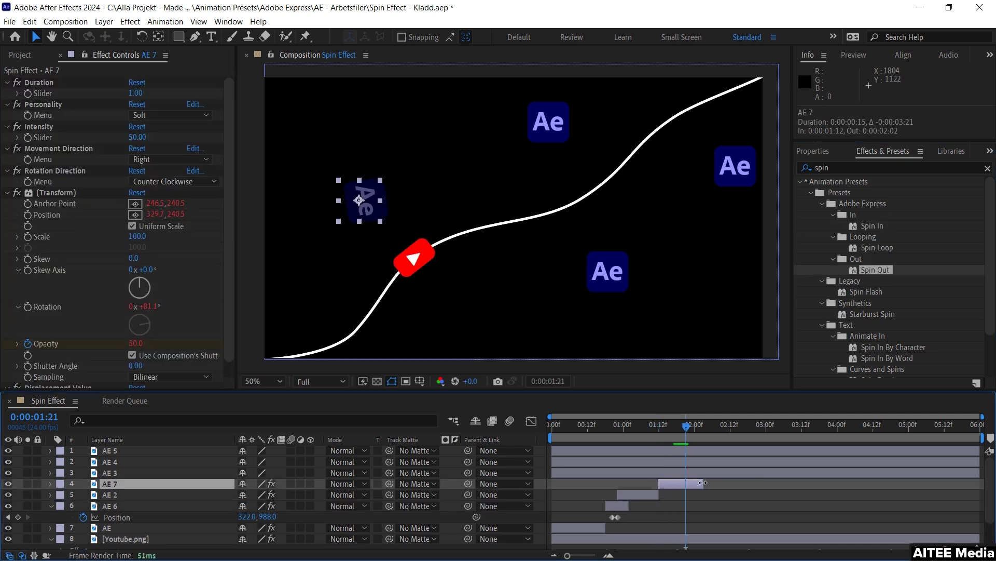
{"action": "key", "text": "alt+shift+p"}
{"action": "left_click_drag", "start_coordinate": [360, 204], "coordinate": [407, 264]}
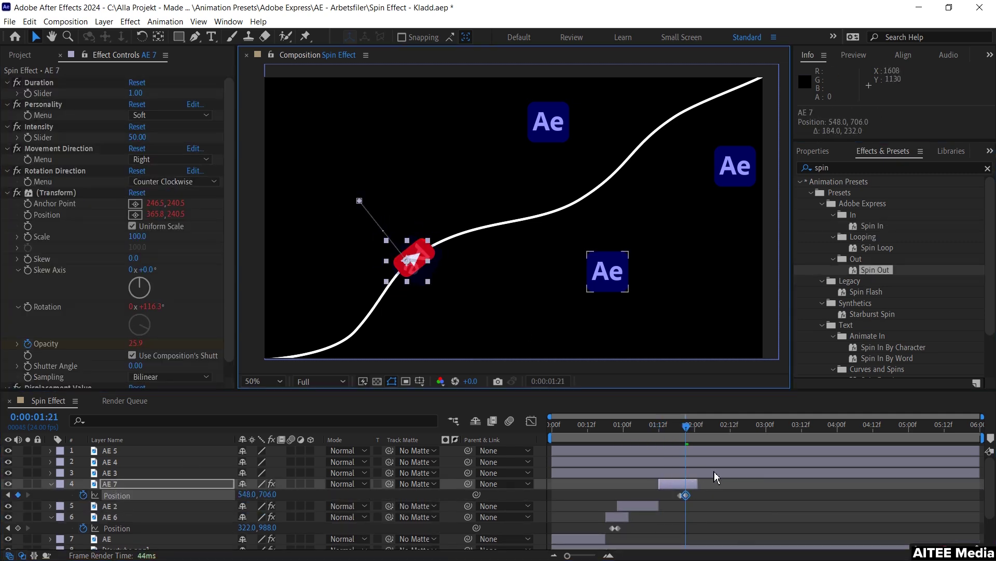
Trim AE 3 to start at 1:20, and split off AE 8, ending at 3:04, spinning onto the YouTube icon.
{"action": "left_click", "coordinate": [623, 472]}
{"action": "key", "text": "space"}
{"action": "left_click_drag", "start_coordinate": [552, 472], "coordinate": [681, 471]}
{"action": "key", "text": "ctrl+shift+d"}
{"action": "key", "text": "ctrl+alt+shift+f"}
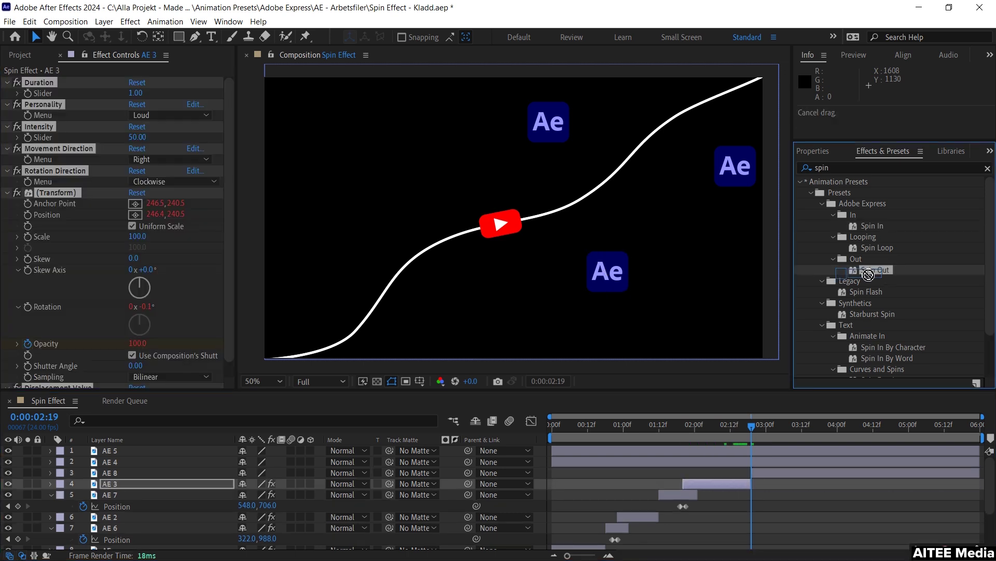
{"action": "left_click", "coordinate": [766, 425]}
{"action": "left_click_drag", "start_coordinate": [980, 472], "coordinate": [777, 477]}
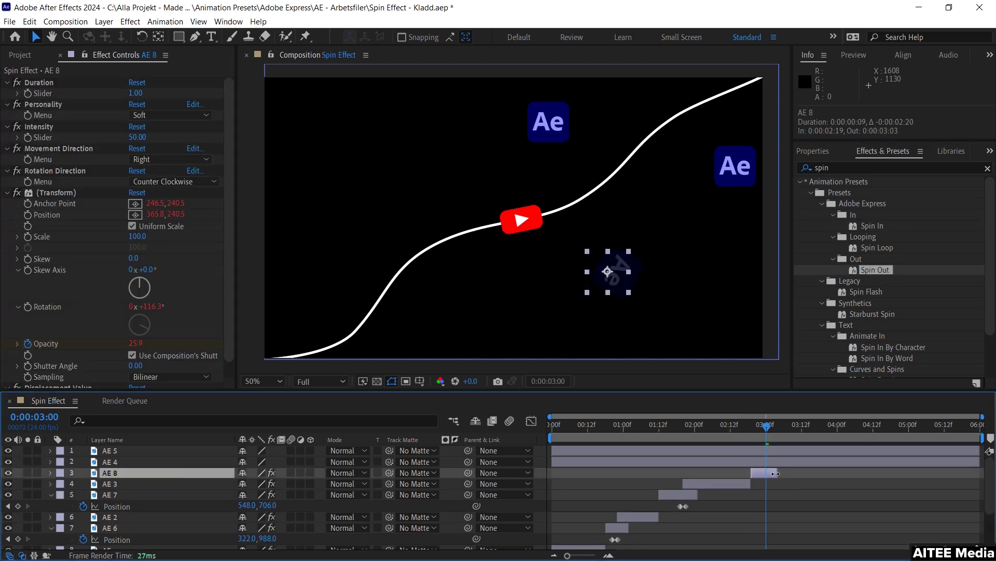
{"action": "key", "text": "alt+shift+p"}
{"action": "left_click_drag", "start_coordinate": [607, 271], "coordinate": [515, 219]}
Trim AE 4 to start at 3:00, and split off AE 9 with Spin Out flying onto the YouTube icon.
{"action": "left_click", "coordinate": [800, 426]}
{"action": "left_click", "coordinate": [803, 462]}
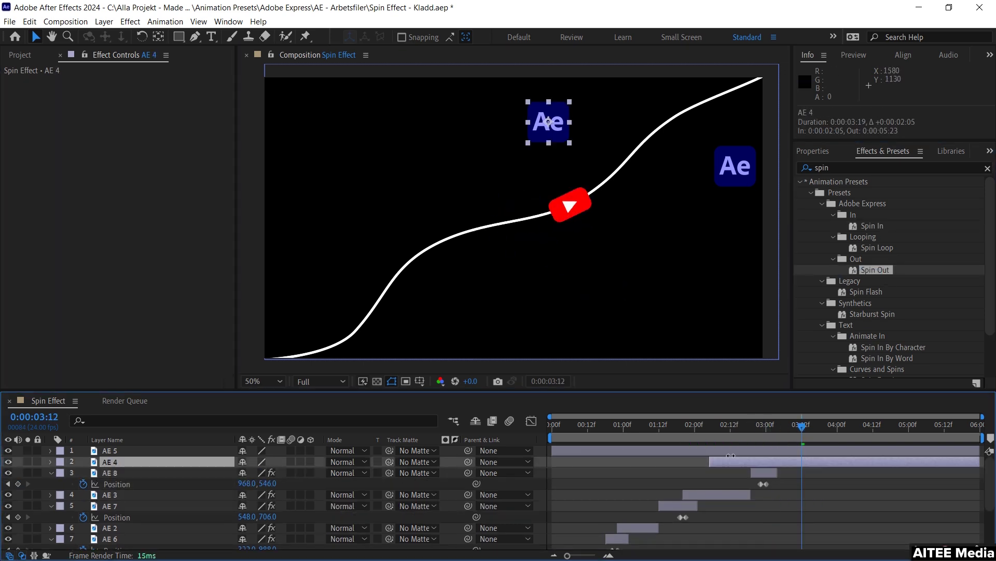
{"action": "left_click_drag", "start_coordinate": [551, 462], "coordinate": [765, 462]}
{"action": "key", "text": "ctrl+shift+d"}
{"action": "key", "text": "ctrl+alt+shift+f"}
{"action": "left_click", "coordinate": [823, 425]}
{"action": "left_click_drag", "start_coordinate": [980, 461], "coordinate": [834, 462]}
{"action": "key", "text": "alt+shift+p"}
{"action": "left_click_drag", "start_coordinate": [548, 122], "coordinate": [589, 190]}
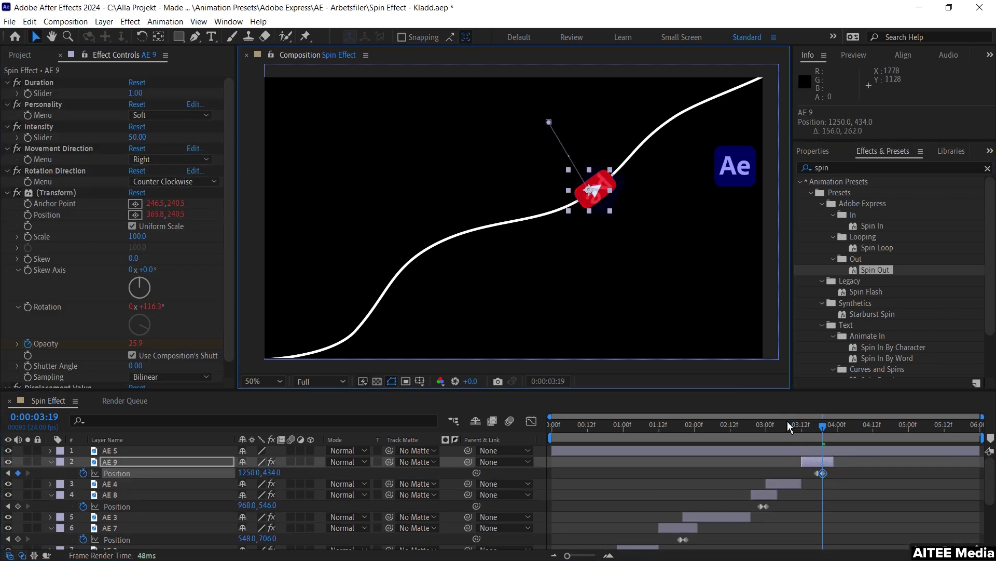
Split AE 5 into AE 10, ending near 4:19, spinning onto the YouTube icon by 4:16; select the position keyframes.
{"action": "left_click", "coordinate": [883, 450]}
{"action": "key", "text": "alt+bracketleft"}
{"action": "left_click", "coordinate": [861, 426]}
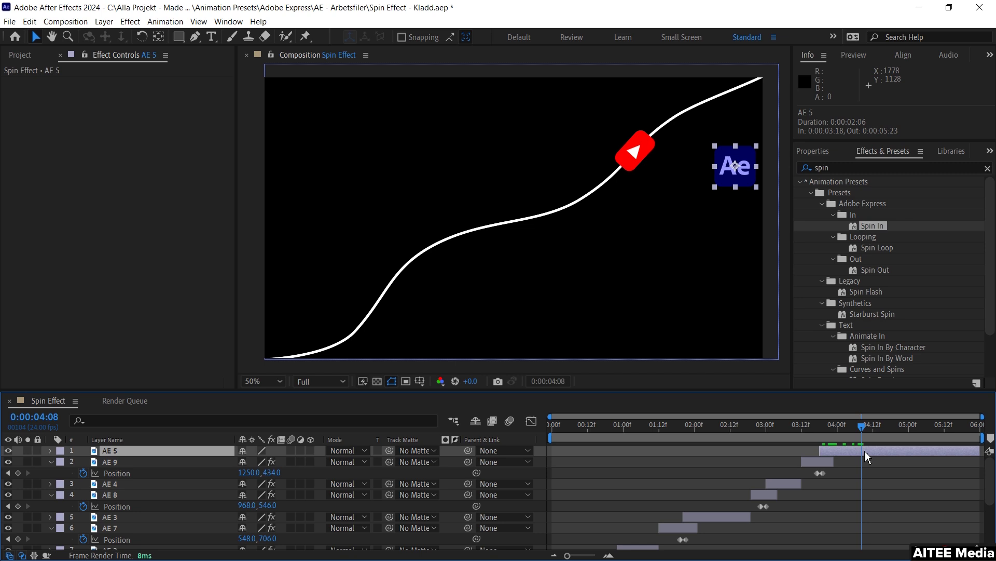
{"action": "key", "text": "ctrl+shift+d"}
{"action": "key", "text": "ctrl+alt+shift+f"}
{"action": "left_click", "coordinate": [872, 427]}
{"action": "left_click_drag", "start_coordinate": [872, 427], "coordinate": [885, 426]}
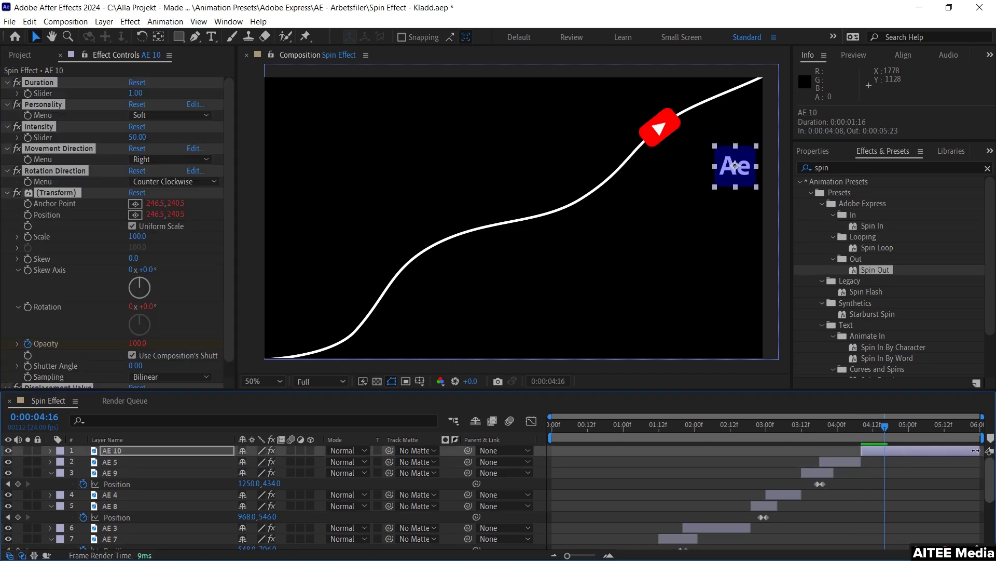
{"action": "left_click_drag", "start_coordinate": [980, 450], "coordinate": [896, 454]}
{"action": "key", "text": "p"}
{"action": "left_click_drag", "start_coordinate": [736, 166], "coordinate": [656, 128]}
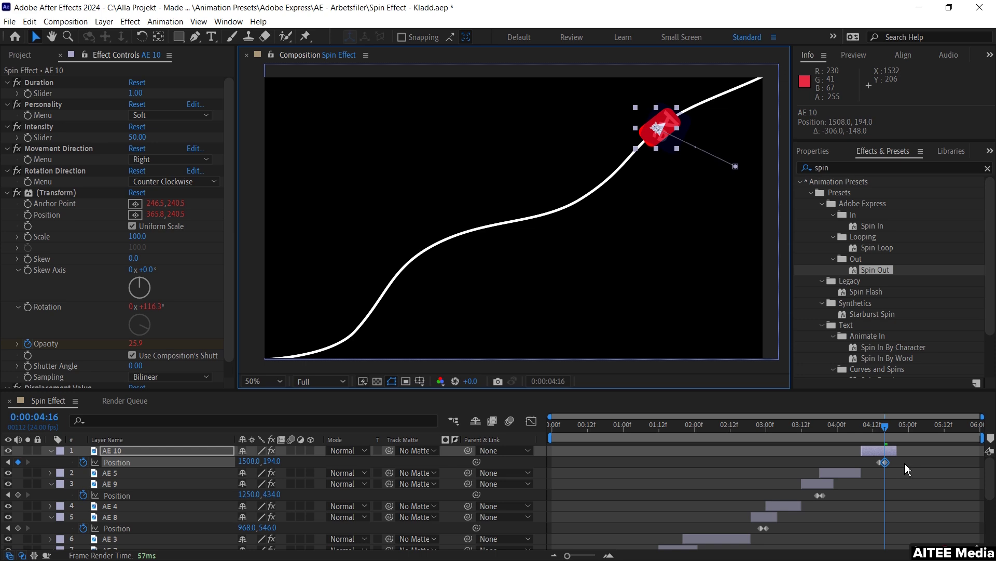
{"action": "left_click_drag", "start_coordinate": [905, 462], "coordinate": [585, 531]}
Apply Easy Ease to the icons' position keyframes and collapse the layer properties.
{"action": "key", "text": "F9"}
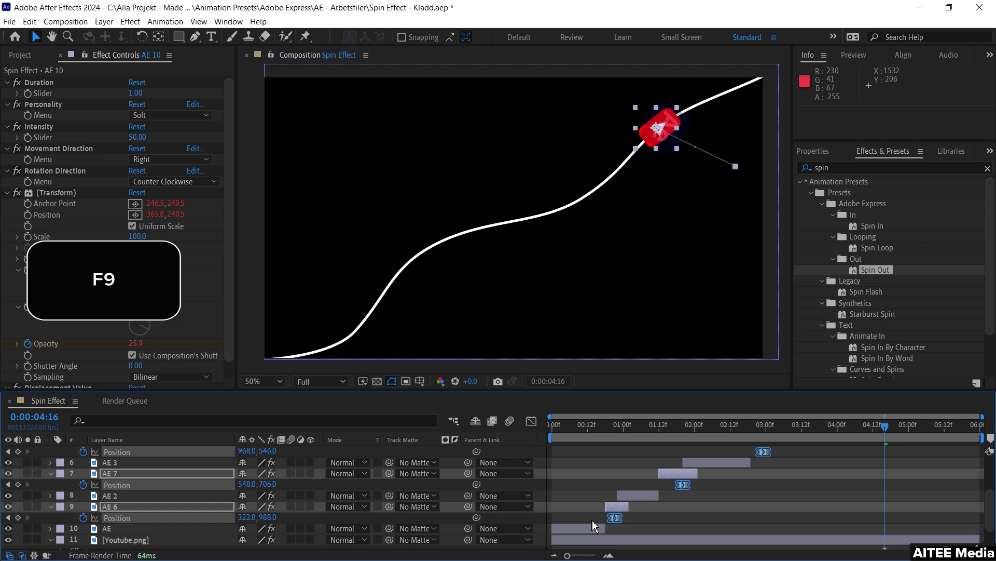
{"action": "key", "text": "u"}
{"action": "left_click", "coordinate": [675, 524]}
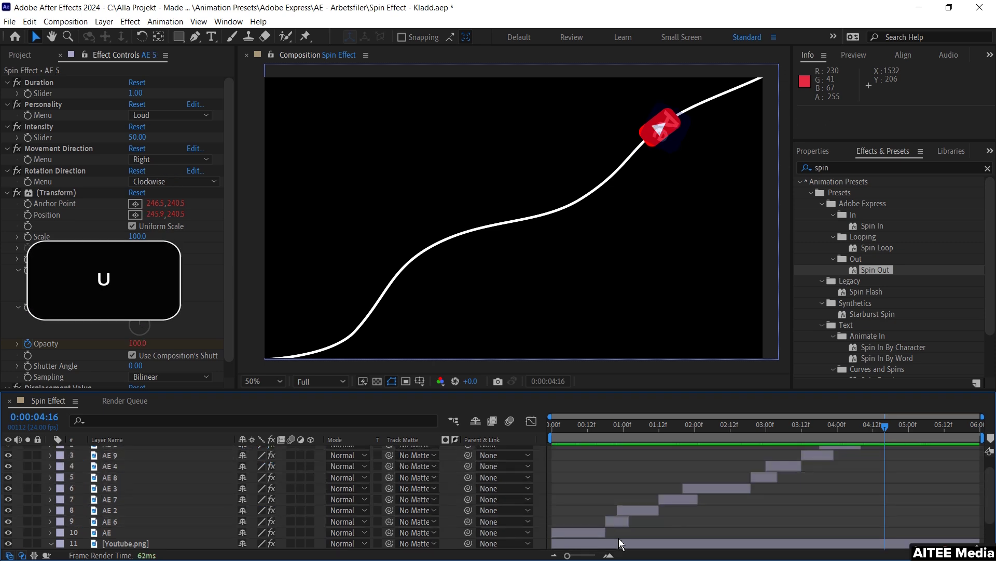
Select all ten Ae icon layers and pre-compose them as 'AE Icons'.
{"action": "left_click", "coordinate": [129, 533]}
{"action": "scroll", "coordinate": [129, 529], "scroll_direction": "up", "scroll_amount": 2}
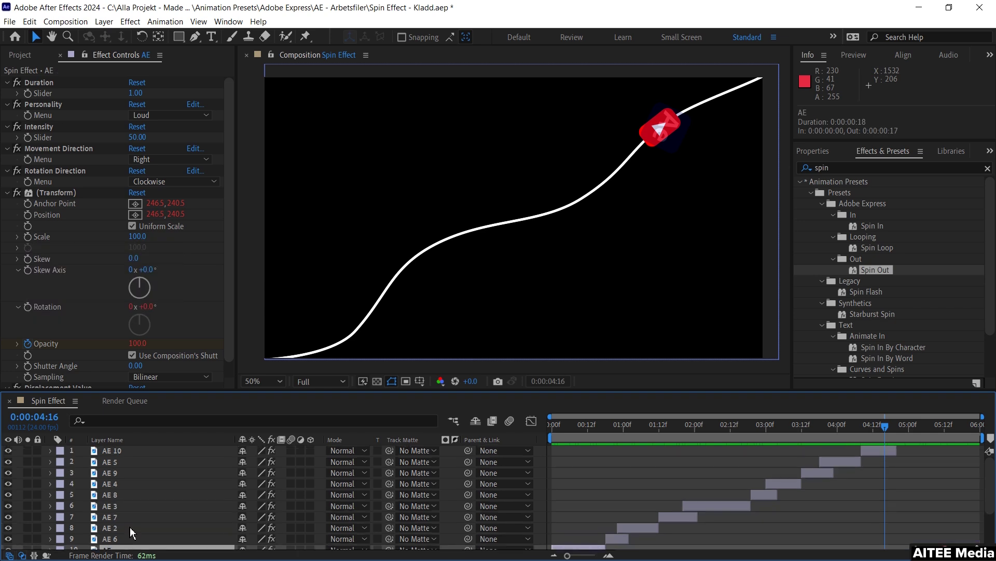
{"action": "key", "text": "ctrl+a"}
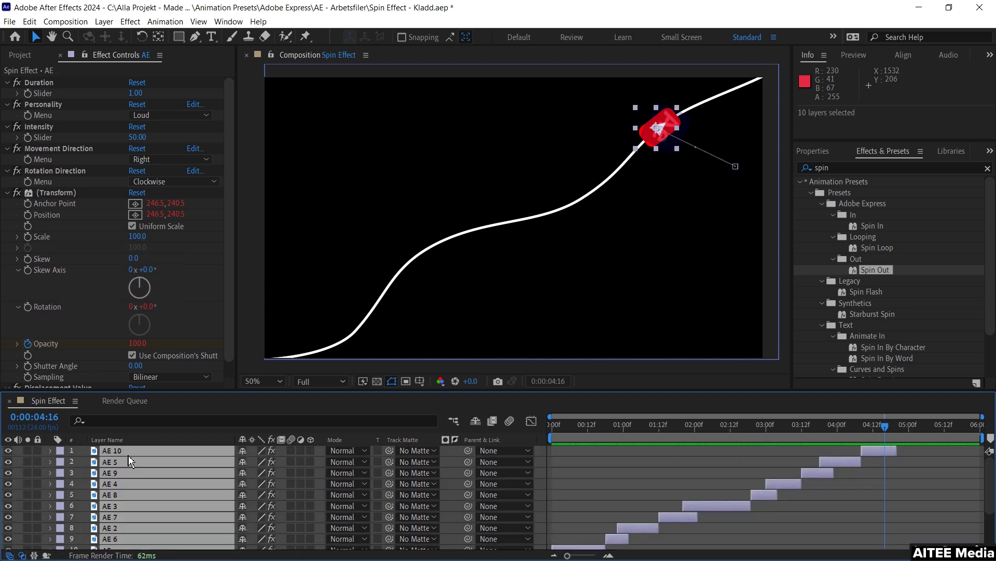
{"action": "key", "text": "ctrl+shift+c"}
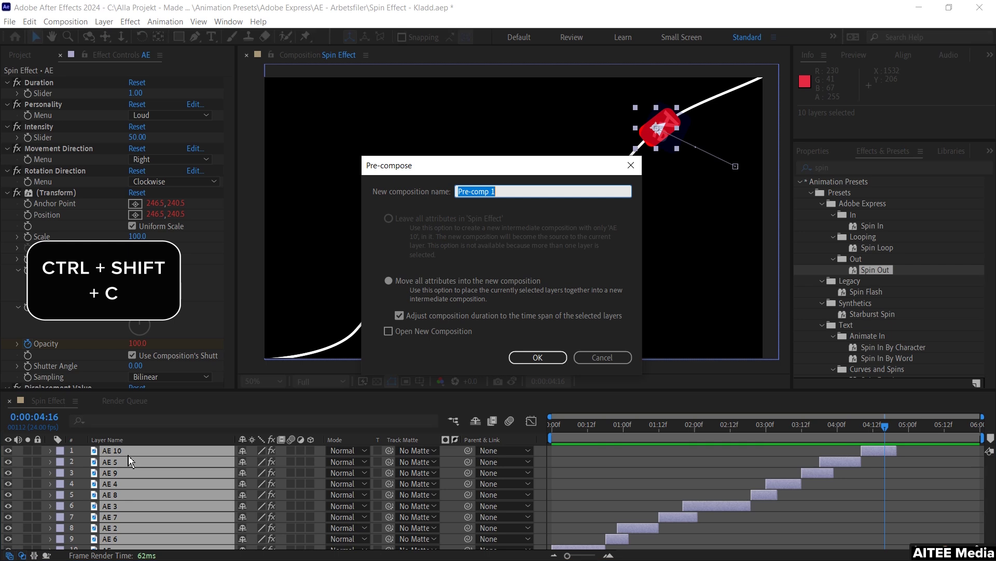
{"action": "type", "text": "AE Icons"}
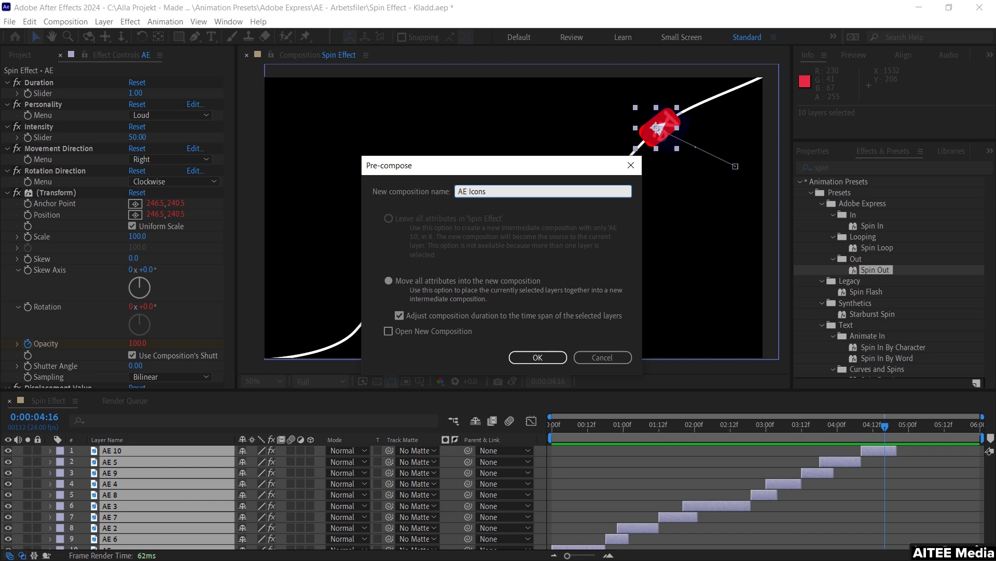
{"action": "key", "text": "Return"}
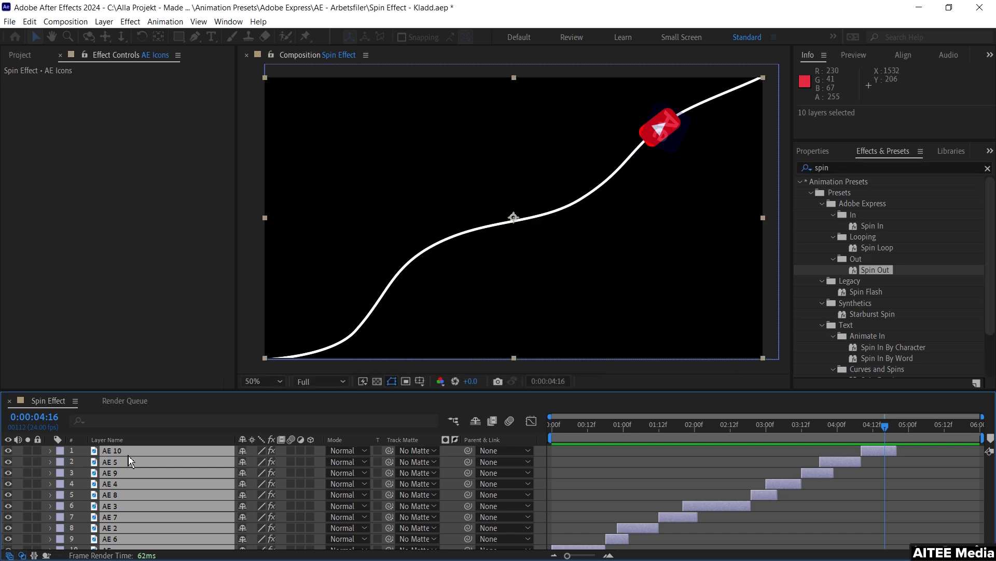
Select Youtube.png and place the playhead at 0:00:01:20, one frame before the first Ae icon hit.
{"action": "left_click", "coordinate": [124, 461]}
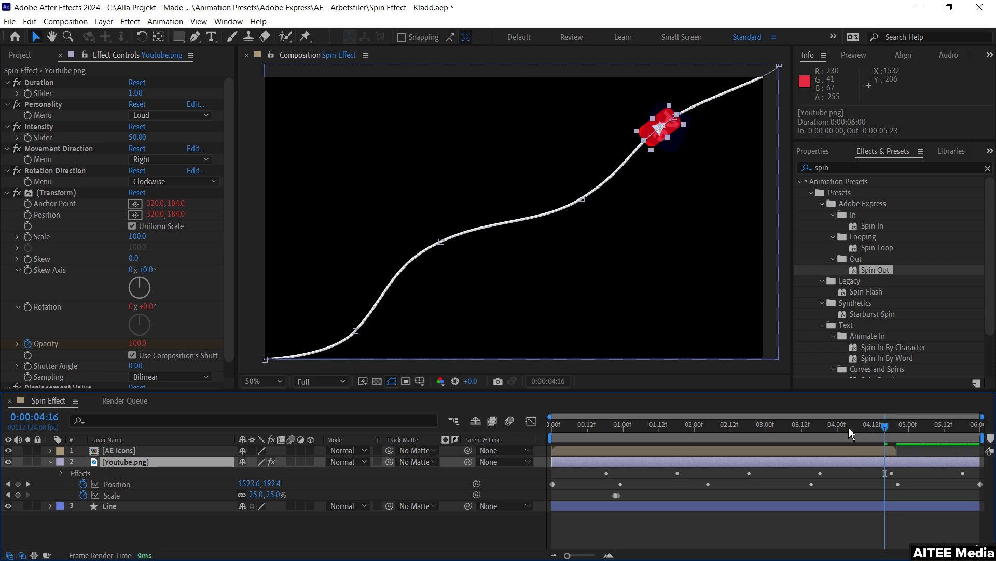
{"action": "left_click_drag", "start_coordinate": [849, 428], "coordinate": [686, 427]}
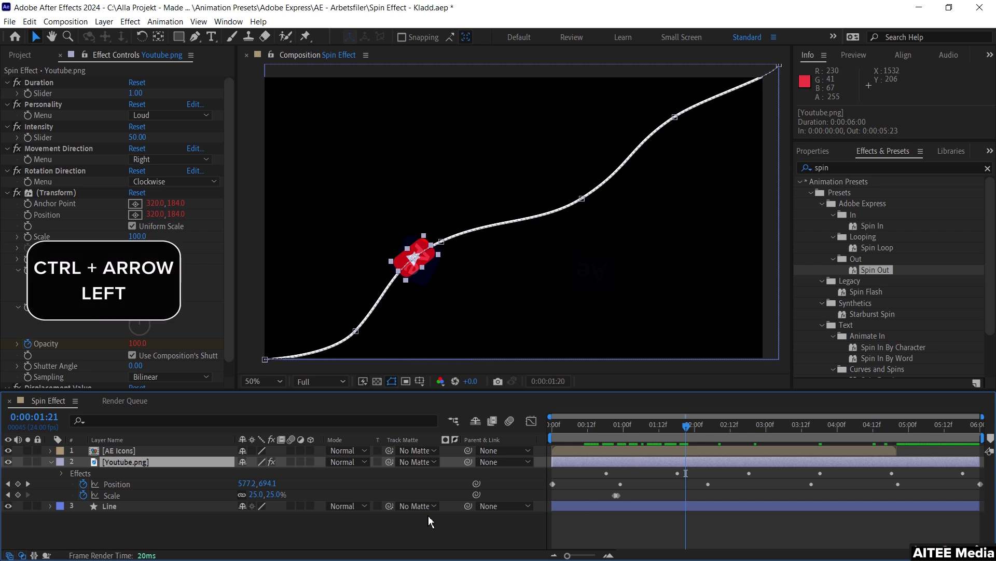
{"action": "key", "text": "ctrl+Left"}
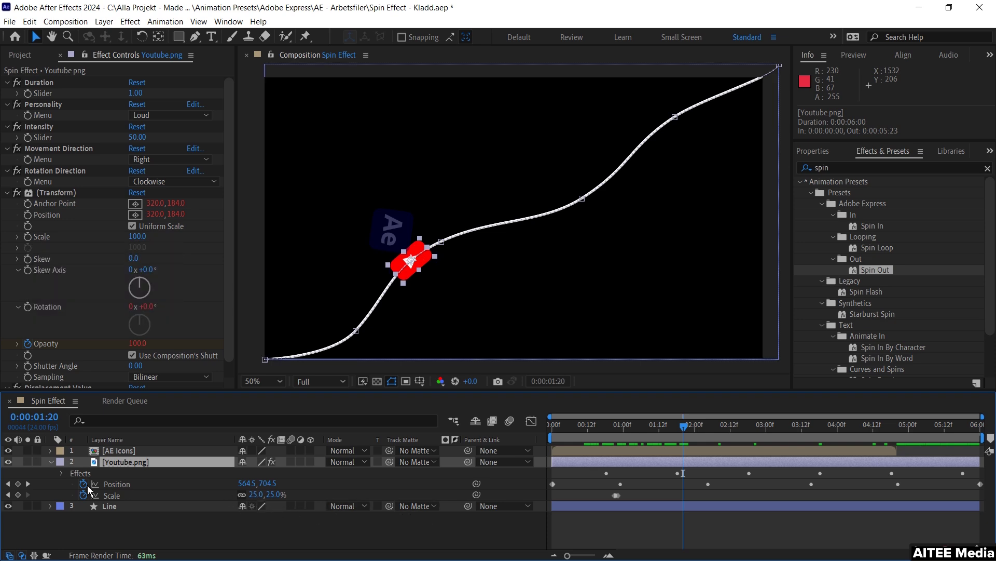
Hold the logo's 25% Scale with a keyframe at 1:20 and set Scale to 32% at 0:00:01:21.
{"action": "left_click", "coordinate": [18, 494]}
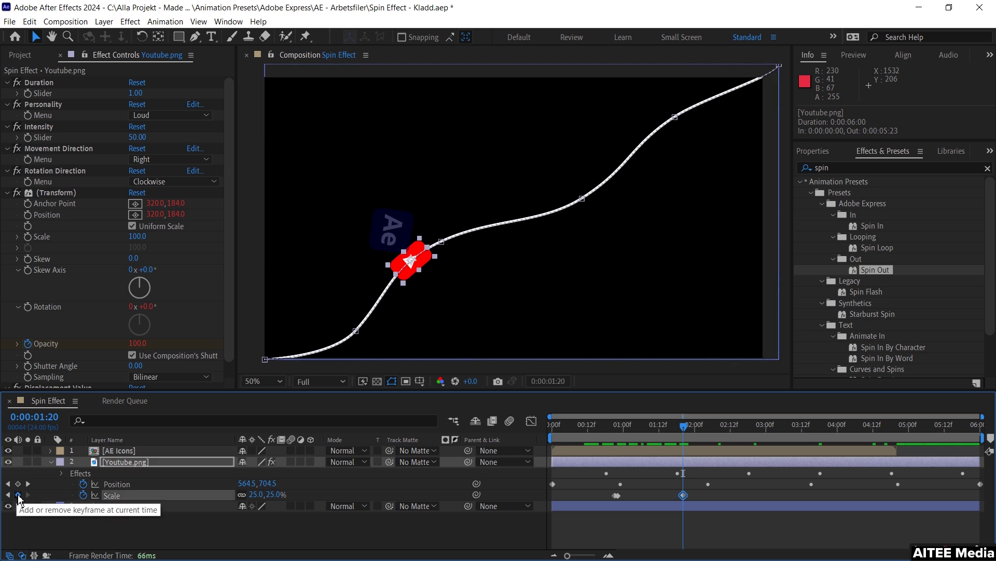
{"action": "key", "text": "ctrl+Right"}
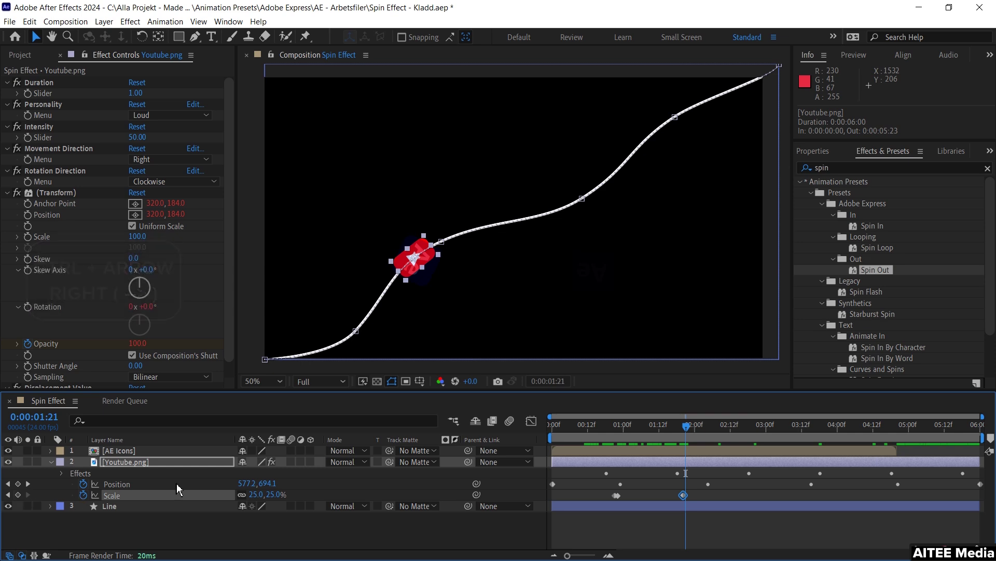
{"action": "left_click", "coordinate": [253, 494]}
{"action": "type", "text": "30"}
{"action": "key", "text": "Return"}
{"action": "left_click", "coordinate": [254, 493]}
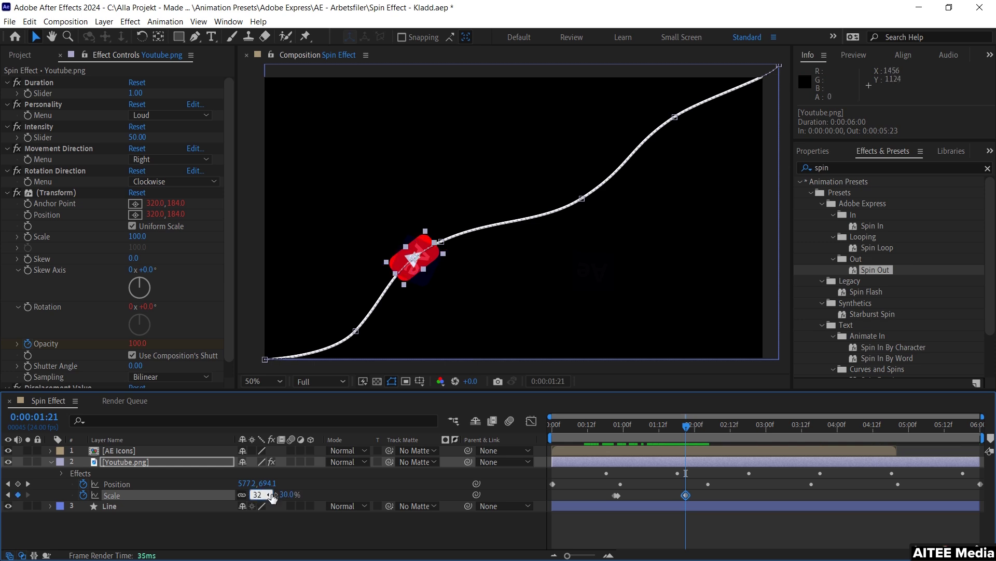
{"action": "type", "text": "32"}
{"action": "key", "text": "Return"}
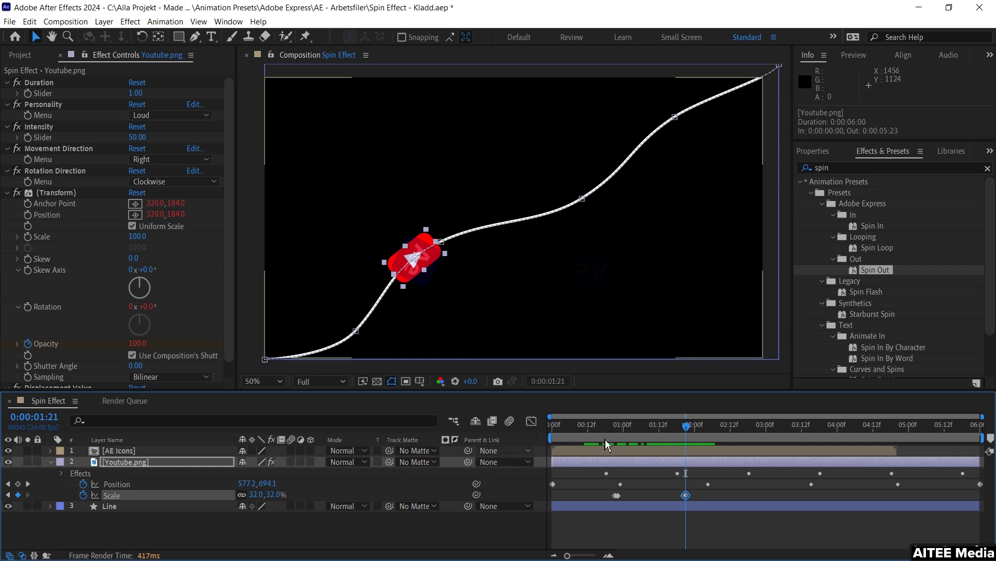
Move the playhead to the frame of the next Ae icon's impact.
{"action": "left_click_drag", "start_coordinate": [688, 426], "coordinate": [774, 426]}
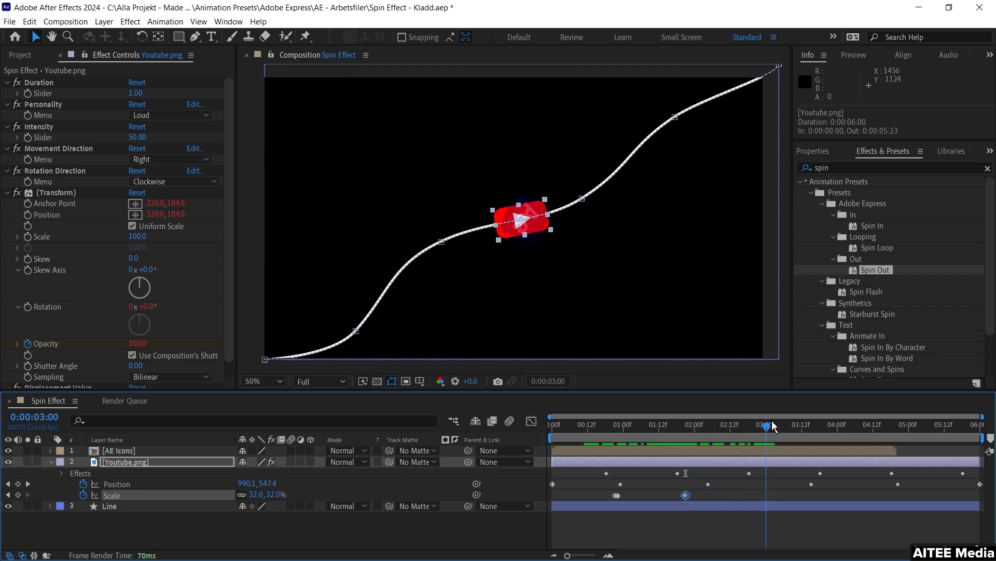
{"action": "key", "text": "Page_Up"}
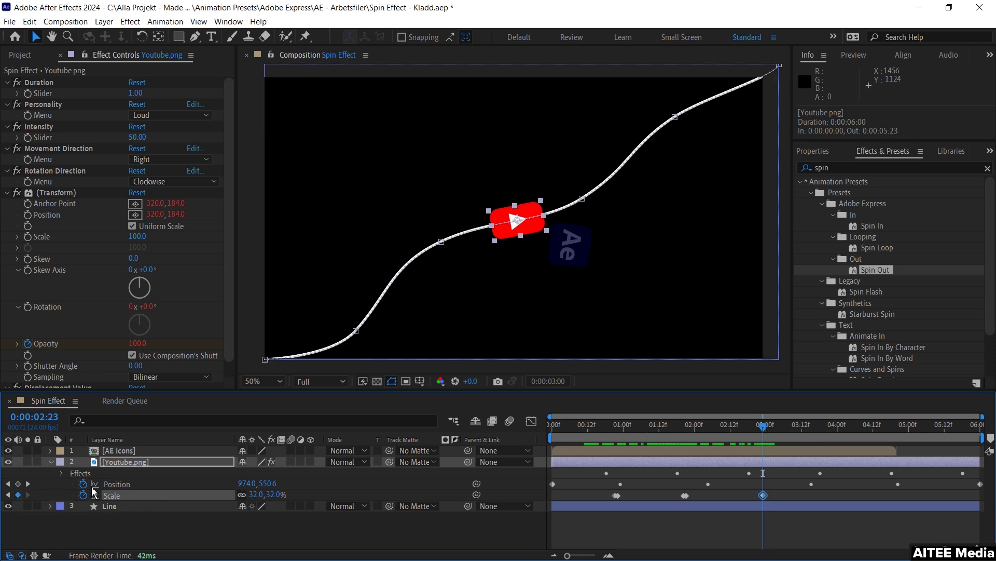
{"action": "key", "text": "ctrl+Right"}
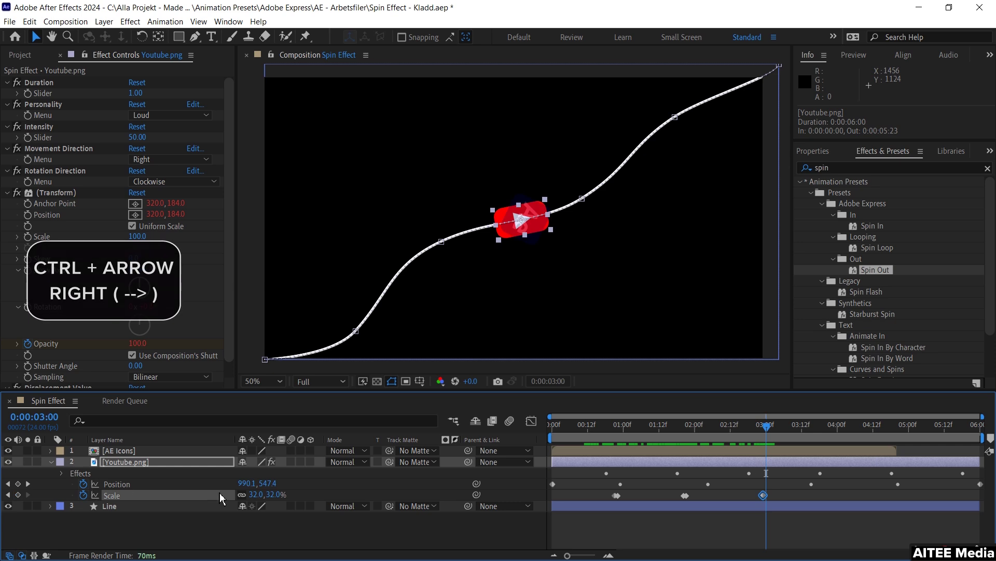
Set the logo's Scale to 40% at the second Ae icon hit.
{"action": "left_click", "coordinate": [256, 494]}
{"action": "type", "text": "40"}
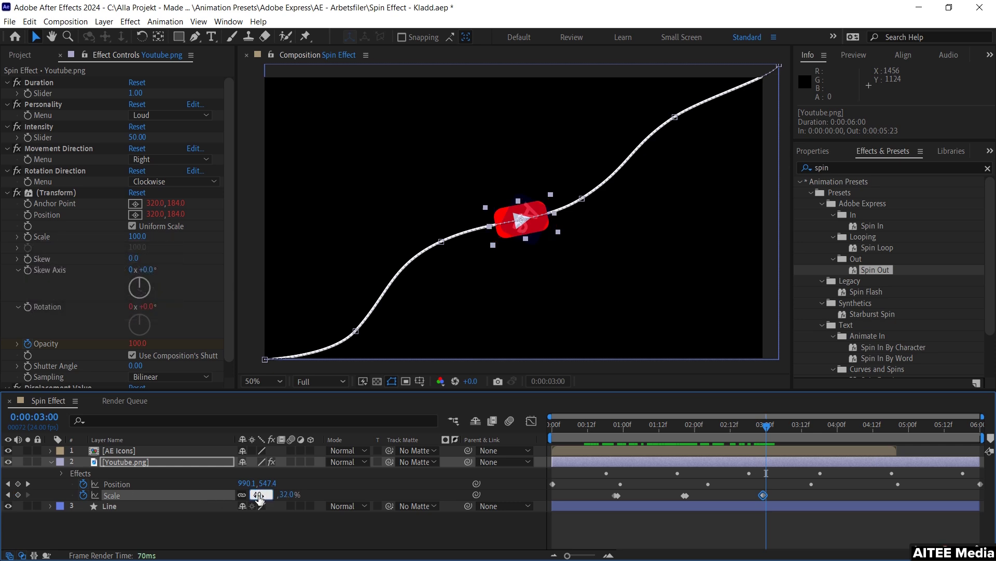
{"action": "key", "text": "Return"}
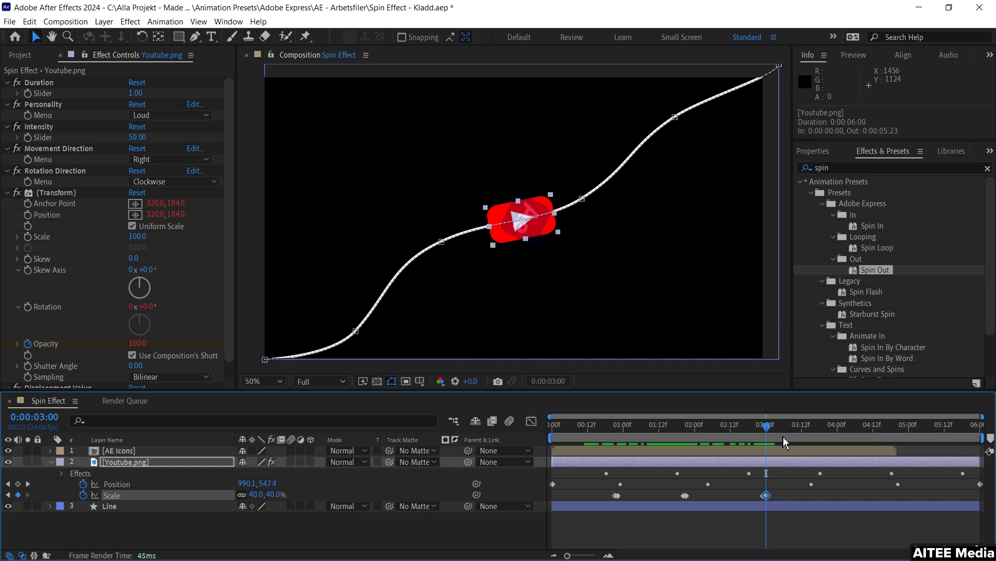
At the third hit, set Scale to 52% with a 40% hold keyframe one frame before.
{"action": "left_click_drag", "start_coordinate": [770, 432], "coordinate": [827, 431]}
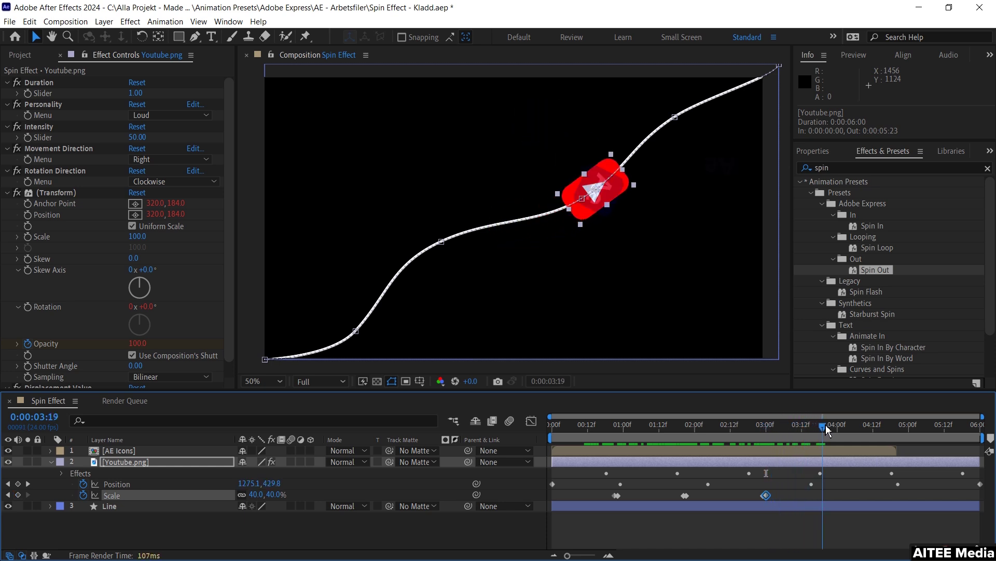
{"action": "left_click", "coordinate": [261, 493]}
{"action": "key", "text": "Return"}
{"action": "key", "text": "ctrl+Left"}
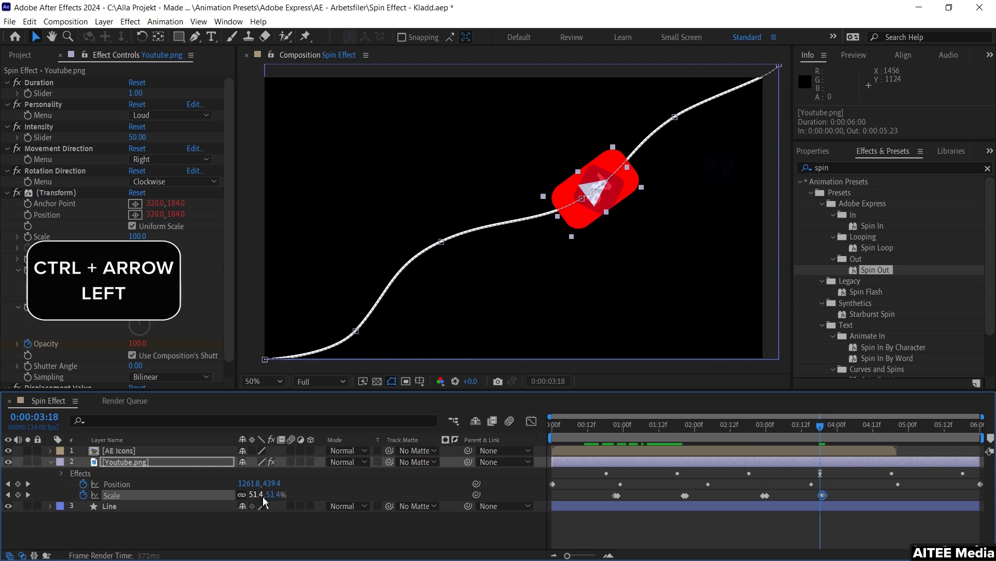
{"action": "left_click", "coordinate": [256, 494]}
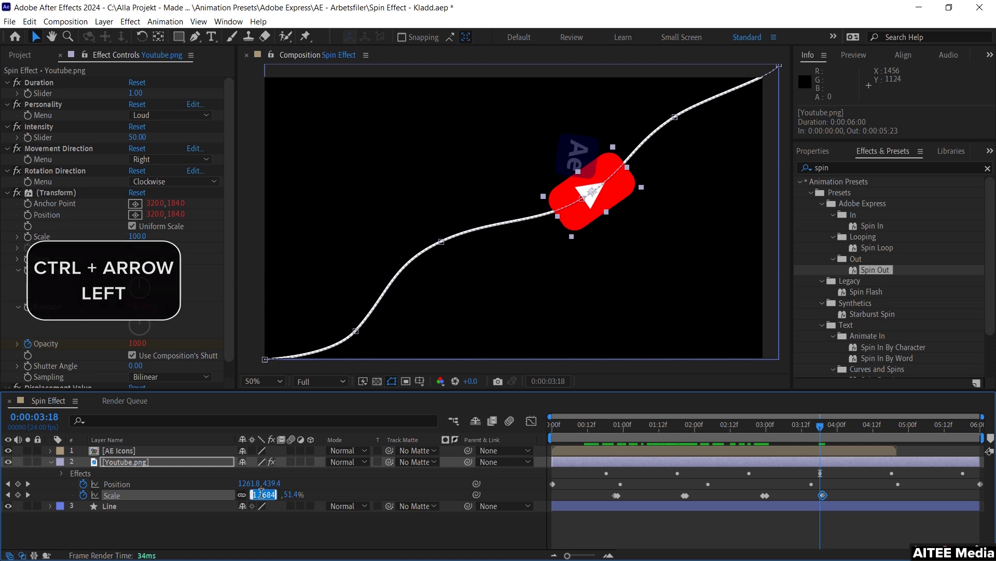
{"action": "type", "text": "40"}
{"action": "key", "text": "Return"}
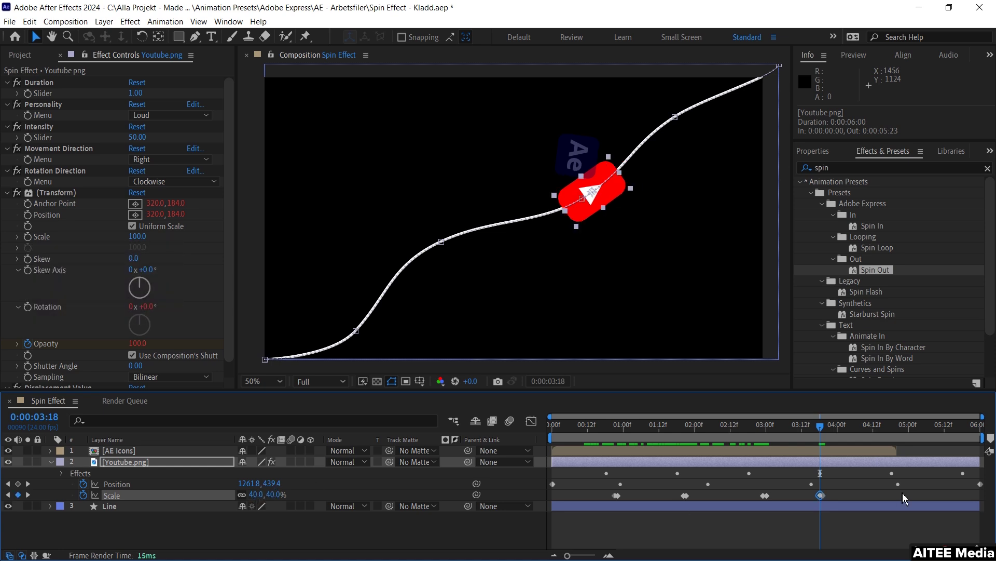
At the final hit, hold 52% one frame before and jump Scale to 68%, then play back.
{"action": "left_click_drag", "start_coordinate": [824, 424], "coordinate": [893, 427]}
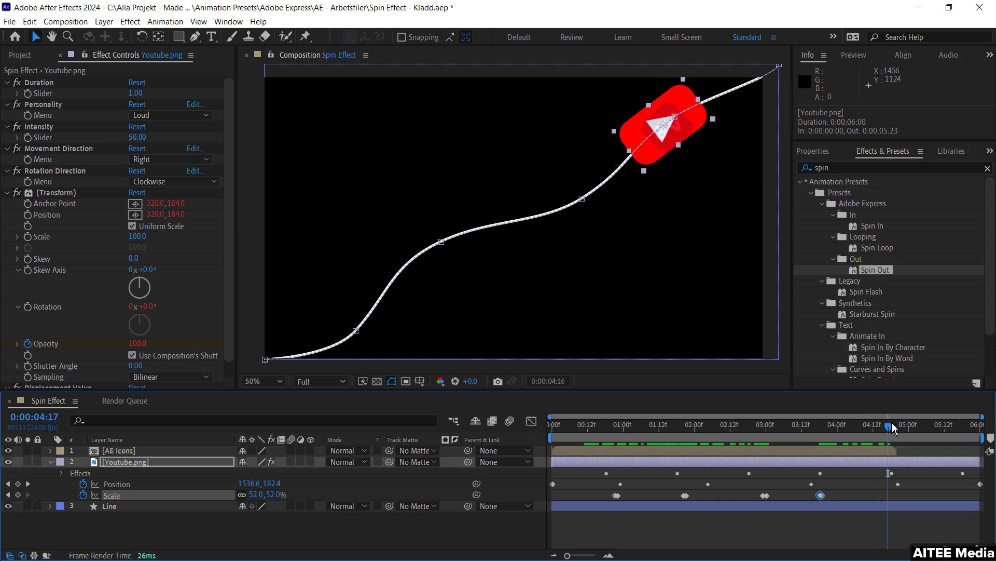
{"action": "key", "text": "Page_Up"}
{"action": "key", "text": "Page_Up"}
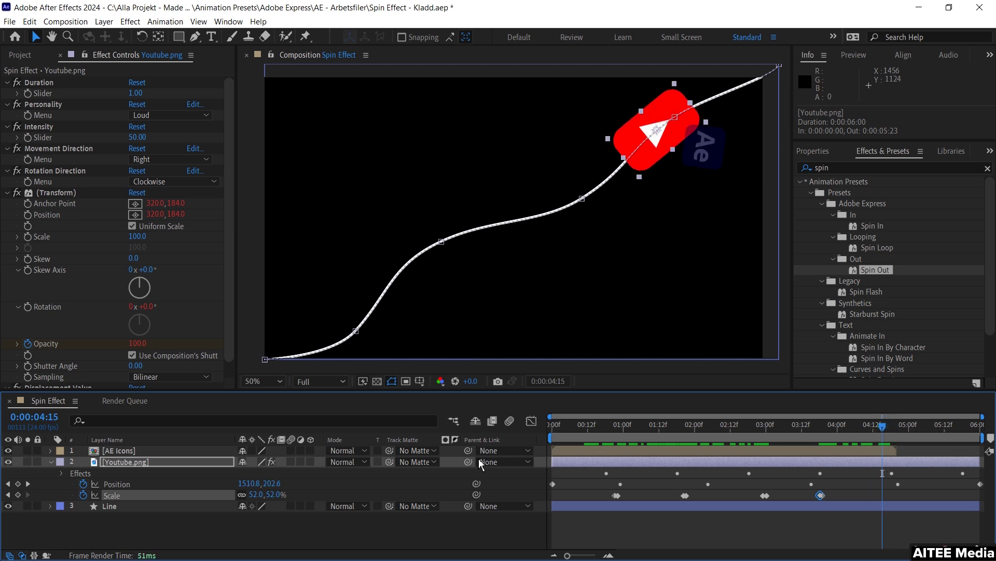
{"action": "left_click", "coordinate": [18, 494]}
{"action": "key", "text": "Page_Down"}
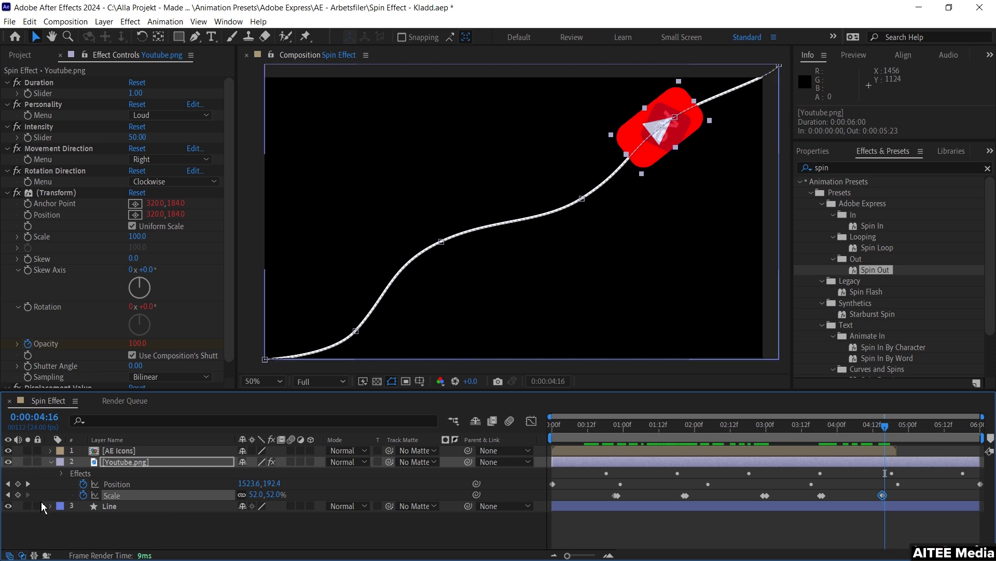
{"action": "left_click", "coordinate": [253, 494]}
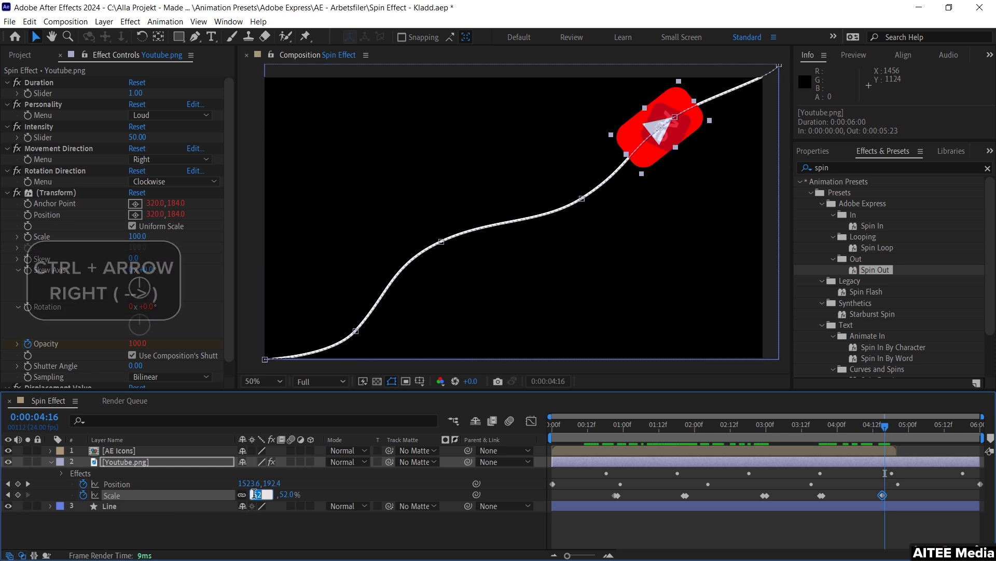
{"action": "type", "text": "68"}
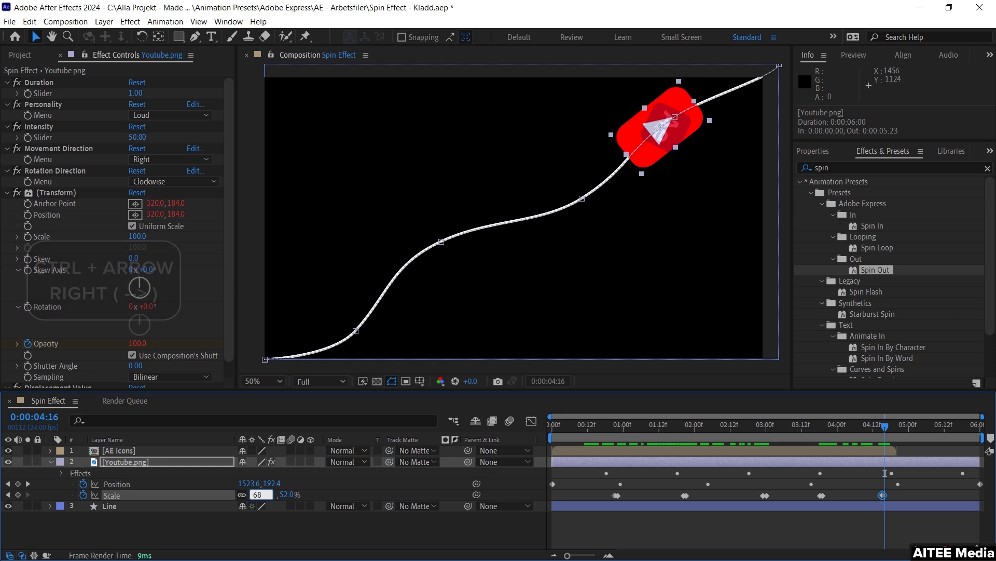
{"action": "key", "text": "Return"}
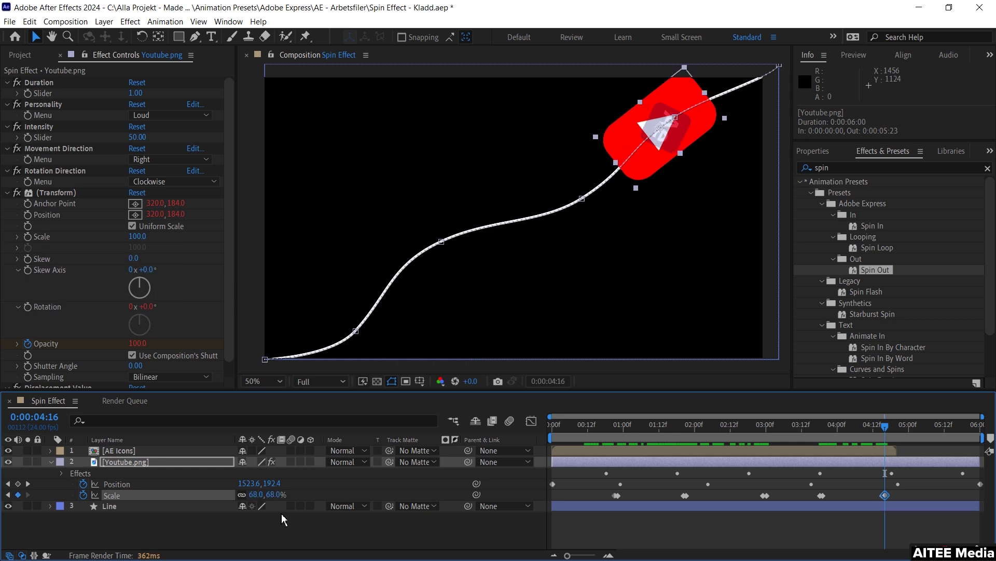
{"action": "key", "text": "space"}
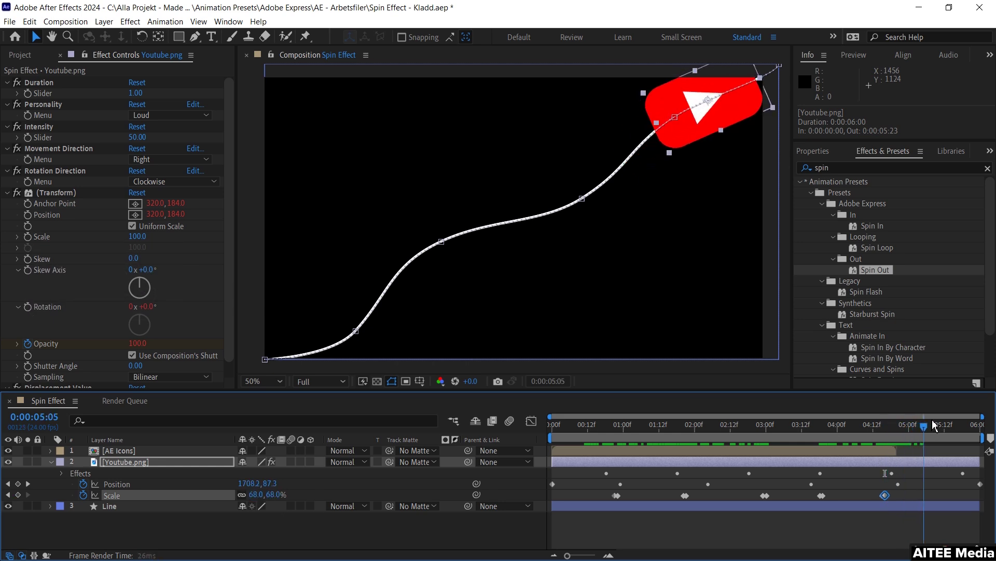
{"action": "left_click_drag", "start_coordinate": [698, 438], "coordinate": [523, 438]}
Preview the animation from the start to check the scale timing.
{"action": "key", "text": "space"}
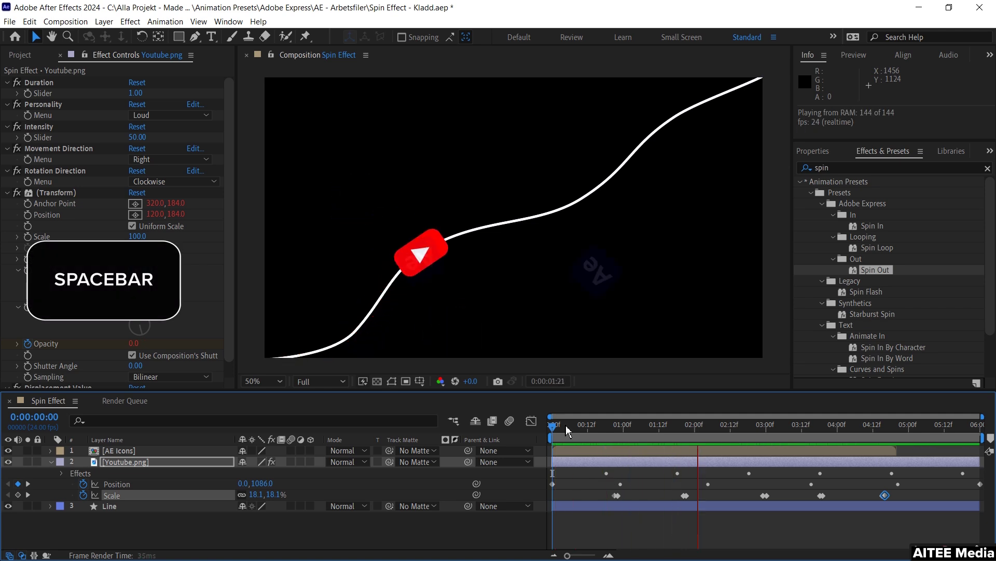
{"action": "key", "text": "space"}
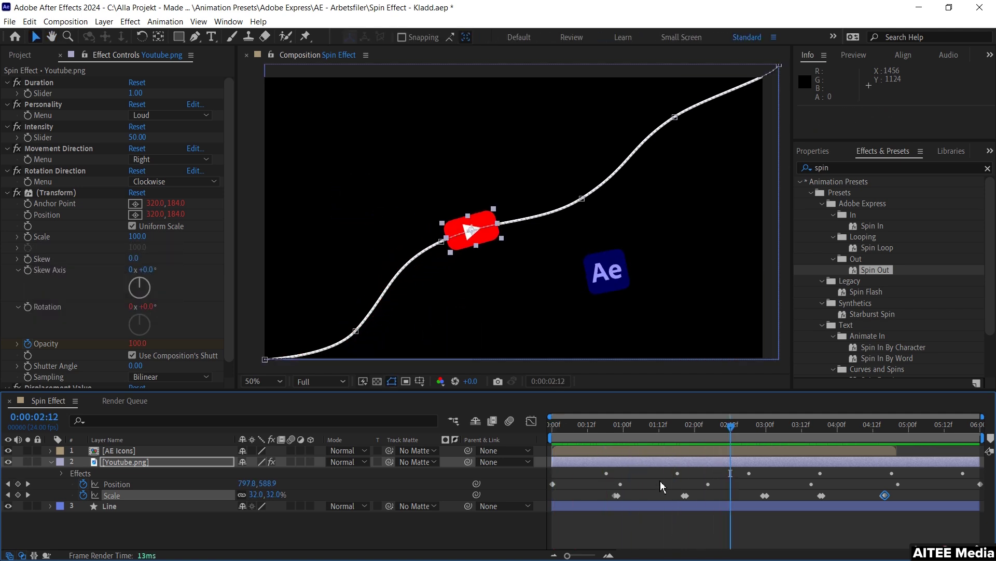
{"action": "scroll", "coordinate": [650, 494], "scroll_direction": "up", "scroll_amount": 3}
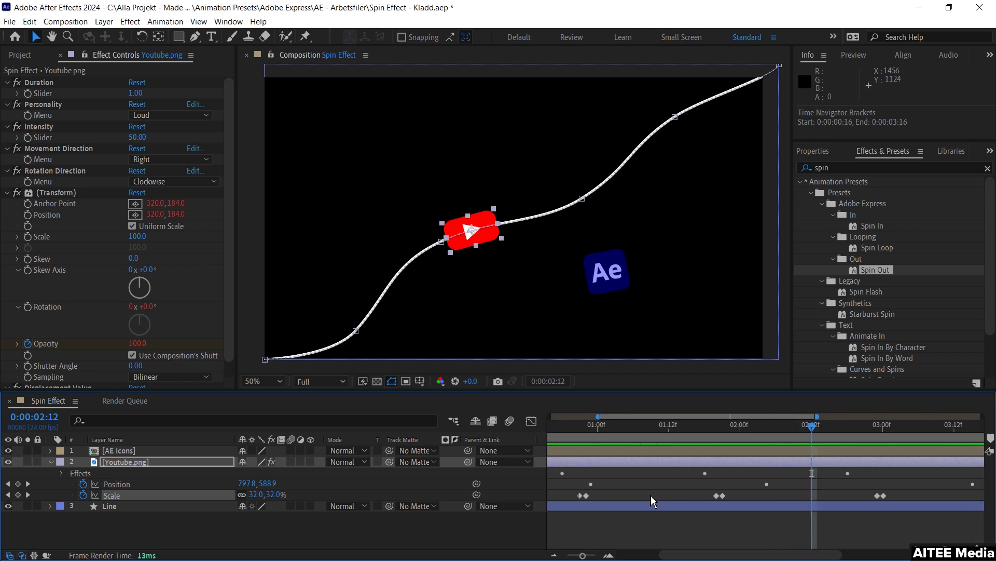
Shift the logo's scale-up keyframes one frame later and apply Easy Ease to all Scale keyframes.
{"action": "left_click_drag", "start_coordinate": [588, 498], "coordinate": [594, 497]}
{"action": "left_click", "coordinate": [723, 495]}
{"action": "left_click_drag", "start_coordinate": [725, 495], "coordinate": [730, 495]}
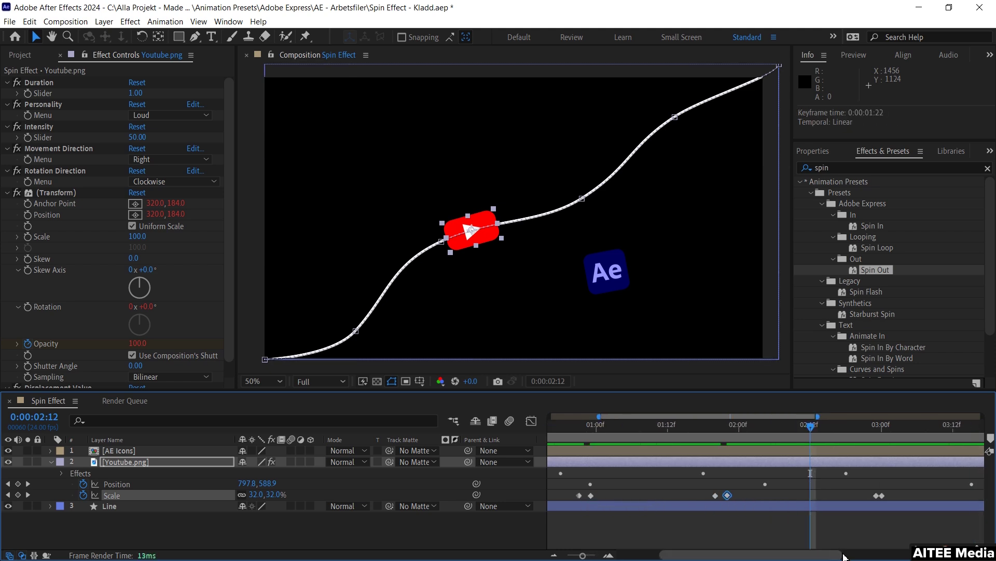
{"action": "left_click_drag", "start_coordinate": [750, 554], "coordinate": [805, 554]}
{"action": "left_click_drag", "start_coordinate": [761, 496], "coordinate": [763, 496]}
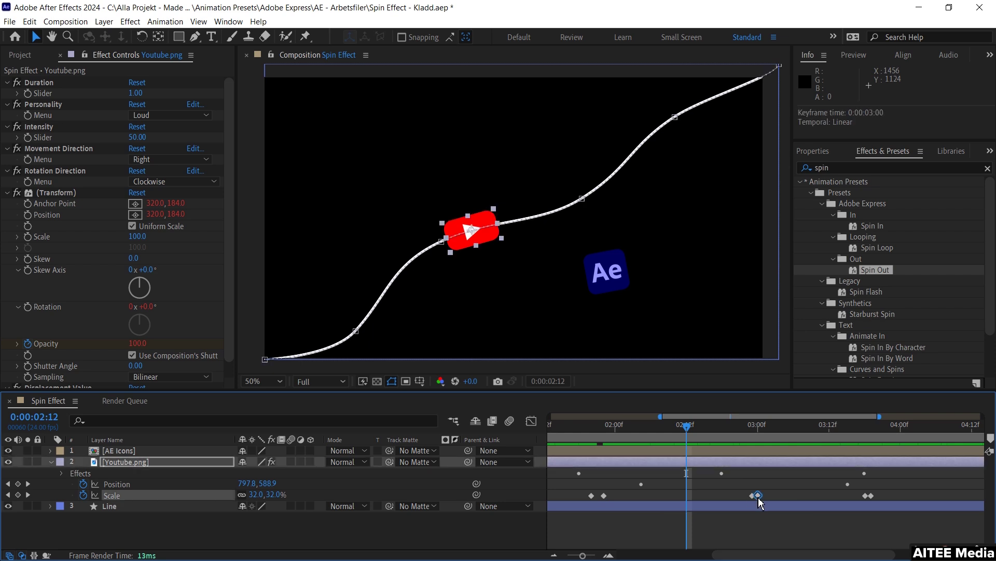
{"action": "left_click_drag", "start_coordinate": [873, 496], "coordinate": [610, 496]}
{"action": "key", "text": "minus"}
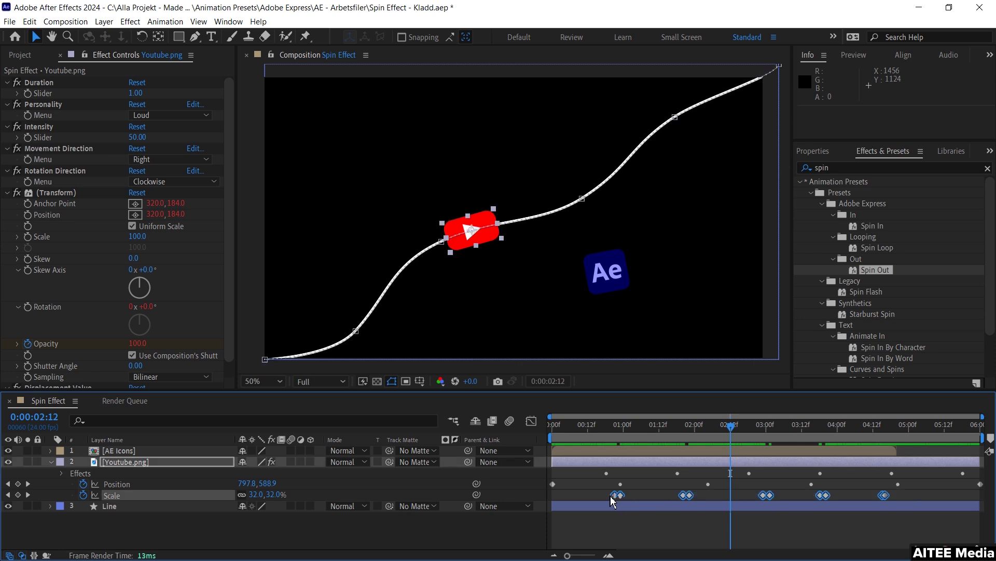
{"action": "key", "text": "F9"}
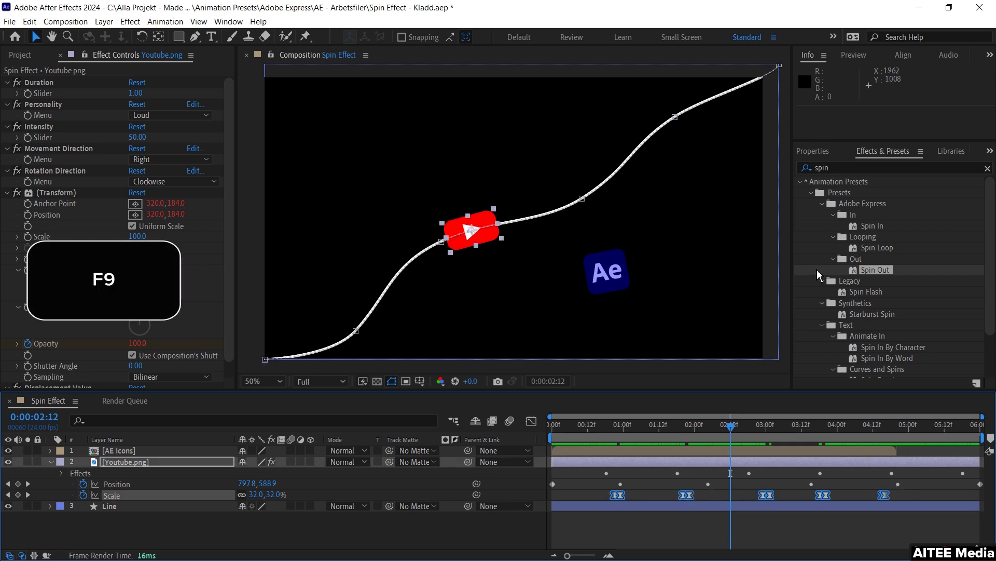
Apply the Adobe Express > Looping > Spin Loop preset to Youtube.png.
{"action": "double_click", "coordinate": [881, 249]}
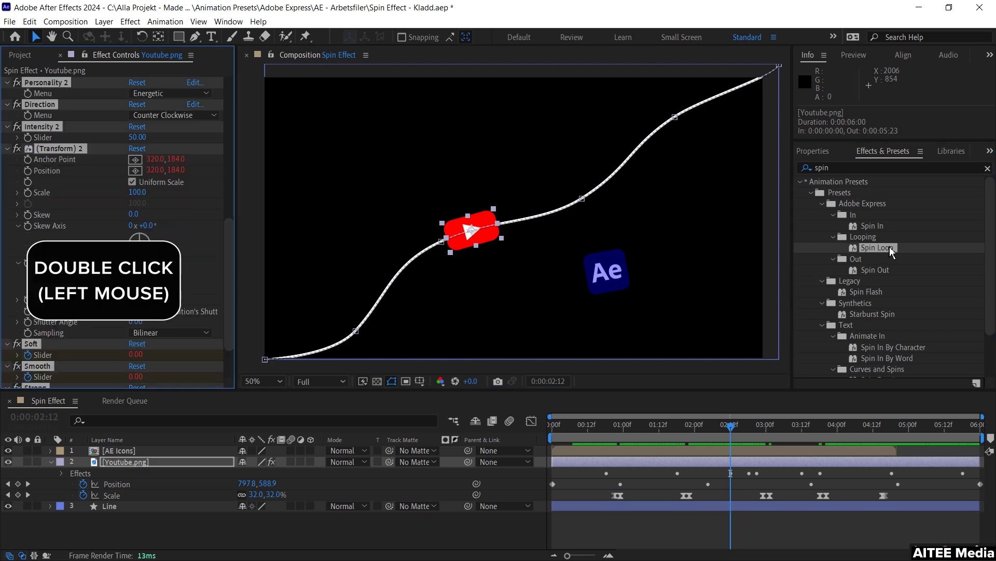